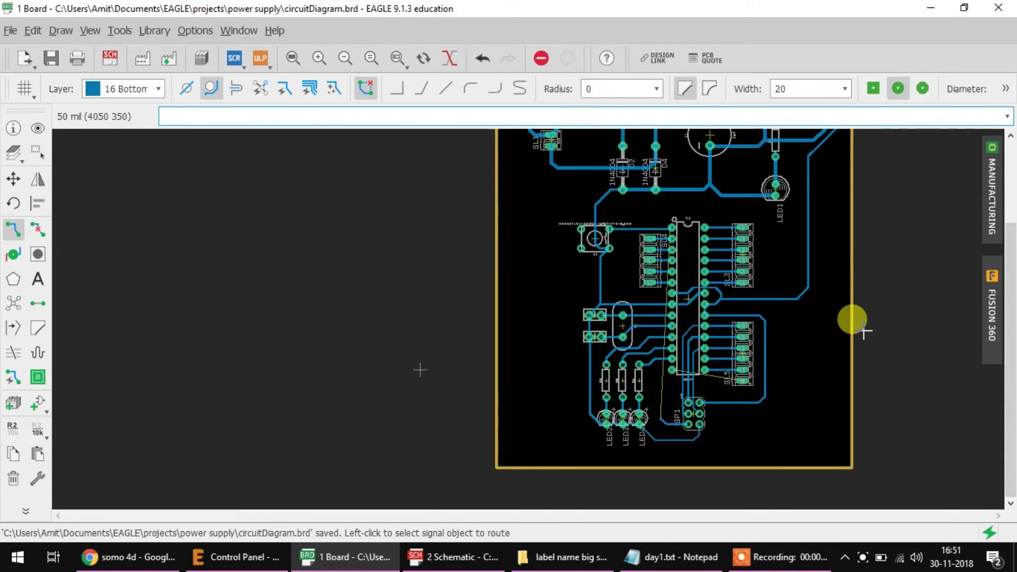
Step: Pan and zoom to survey the whole board, including its lower part
scroll(853, 324, "down", 2)
middle_click_drag(840, 223, 810, 279)
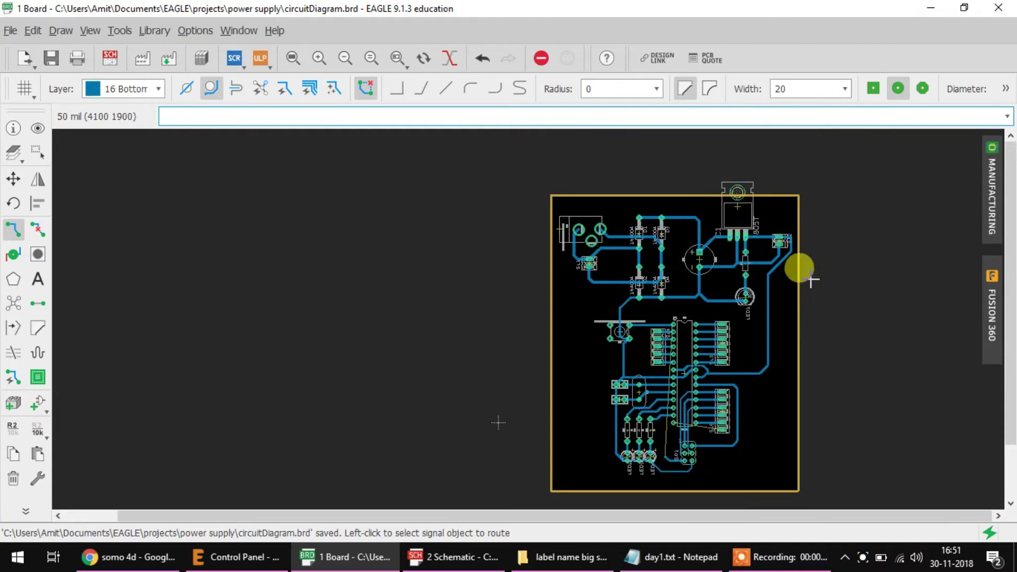
scroll(689, 404, "up", 4)
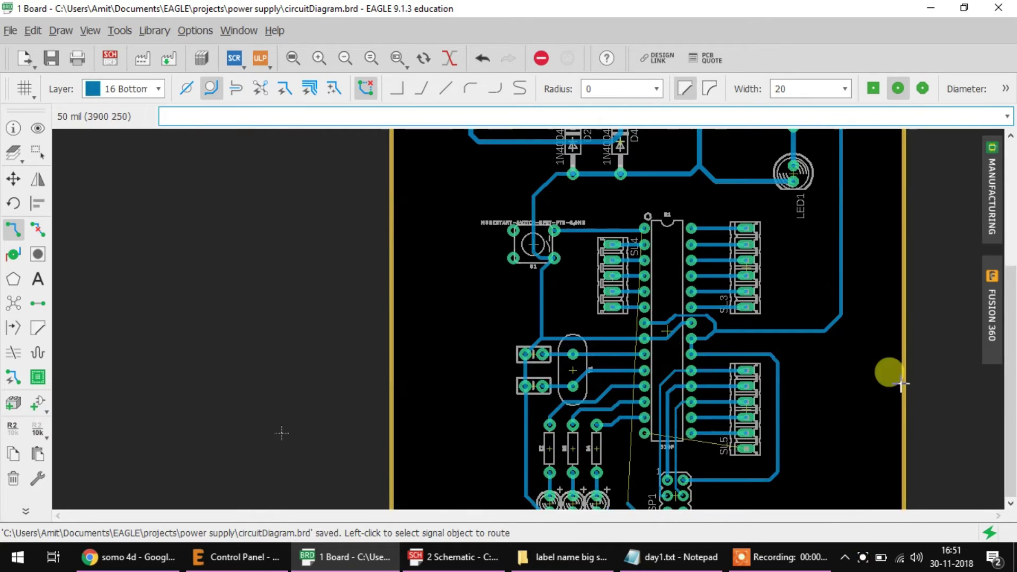
middle_click_drag(901, 383, 778, 285)
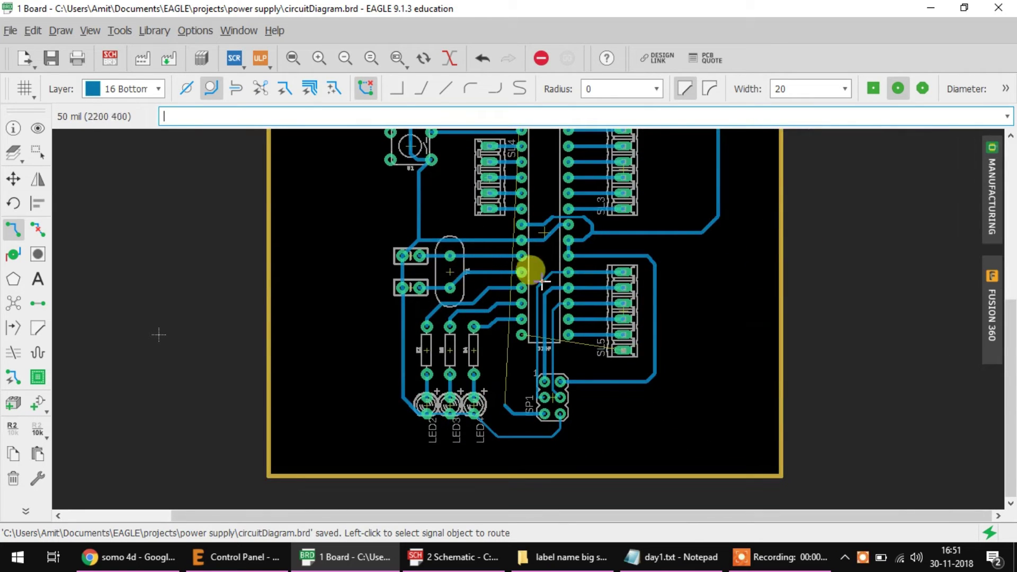
middle_click_drag(663, 262, 721, 329)
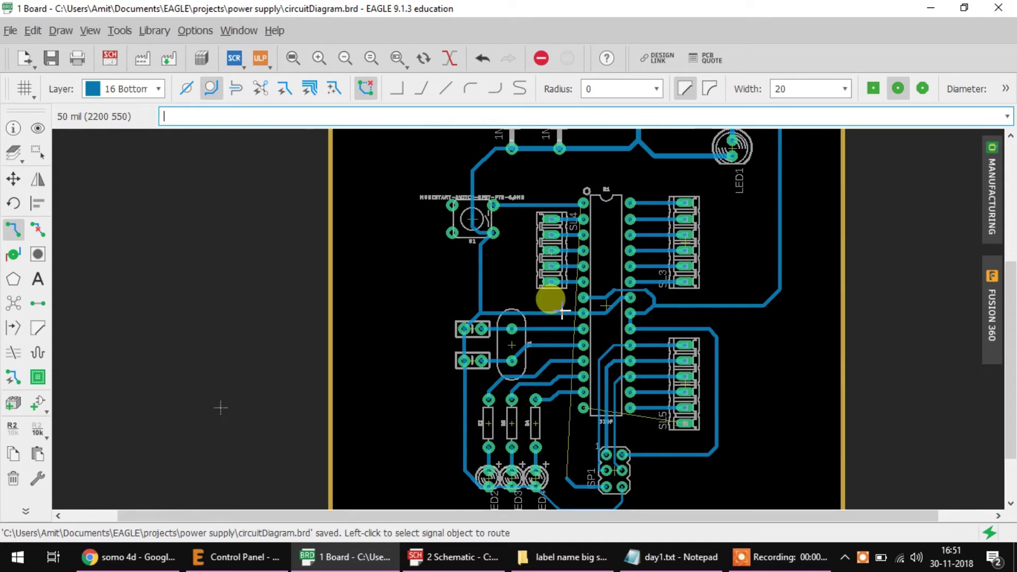
scroll(563, 304, "up", 2)
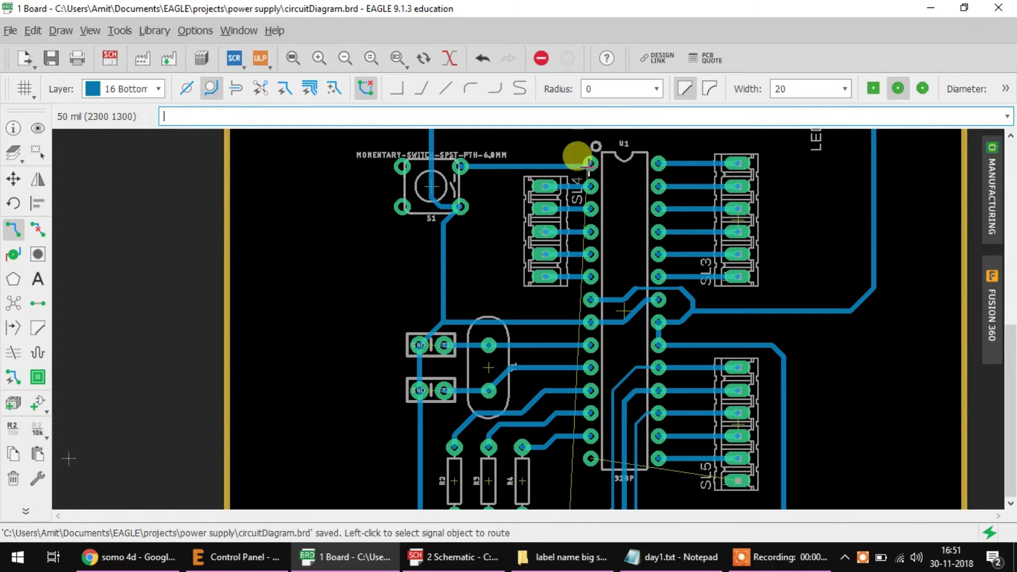
Step: Inspect the traces around U1, the SP1 header and the LEDs
mouse_move(556, 480)
middle_mouse_down()
mouse_move(537, 371)
mouse_move(553, 481)
middle_mouse_up()
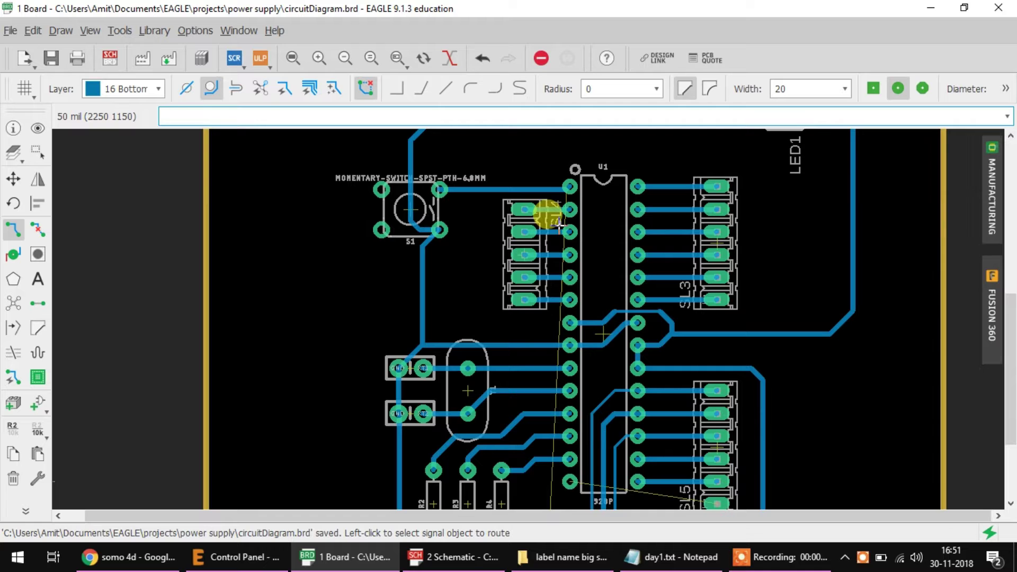
scroll(617, 316, "down", 1)
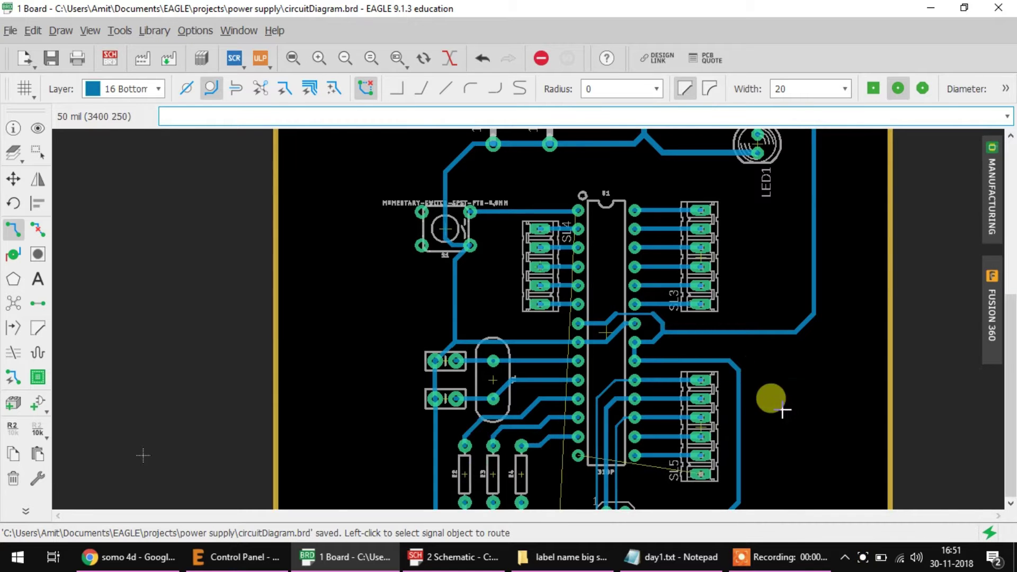
middle_click_drag(804, 408, 781, 351)
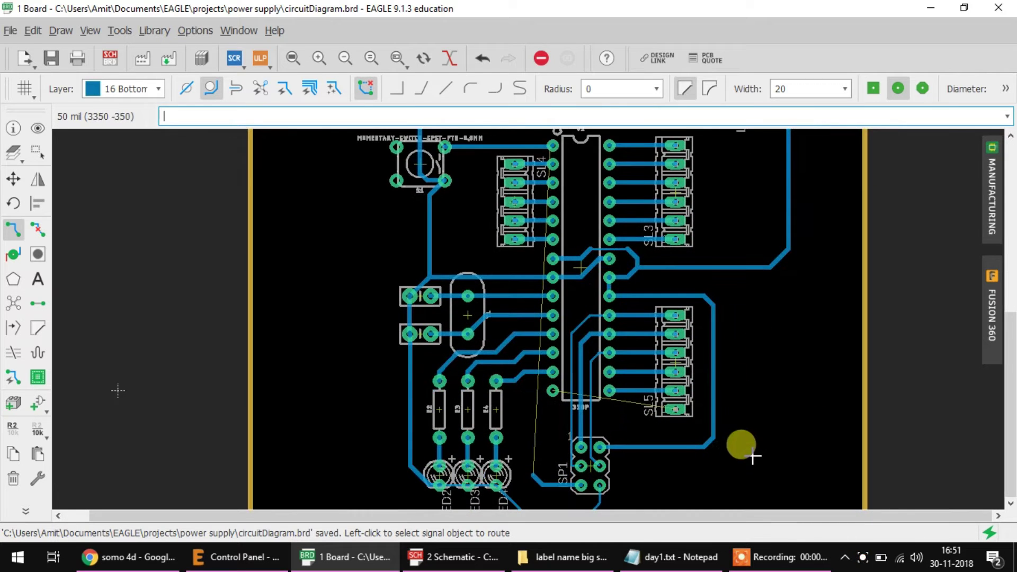
middle_click_drag(745, 448, 755, 535)
middle_click_drag(711, 291, 722, 239)
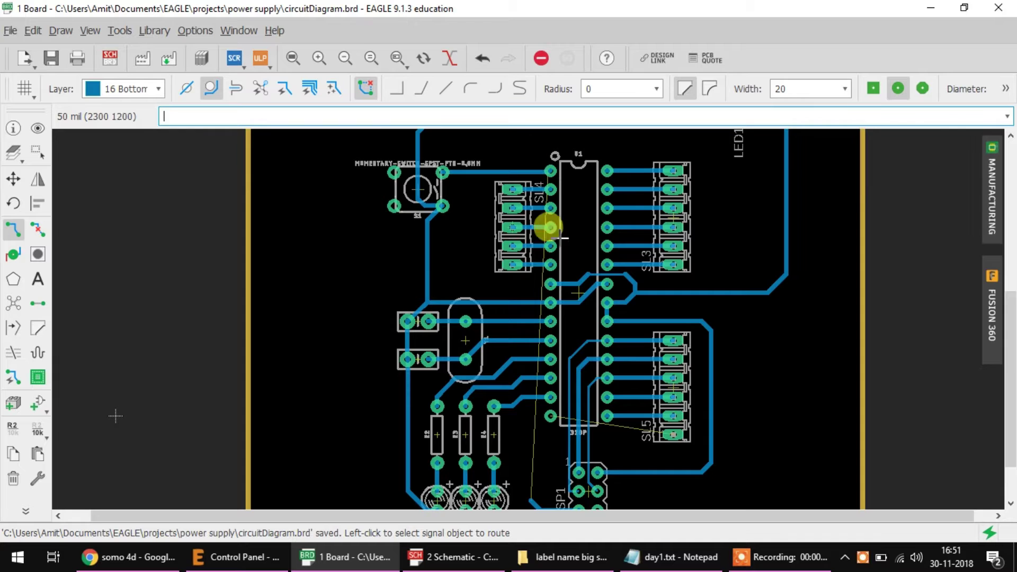
middle_click_drag(765, 375, 746, 290)
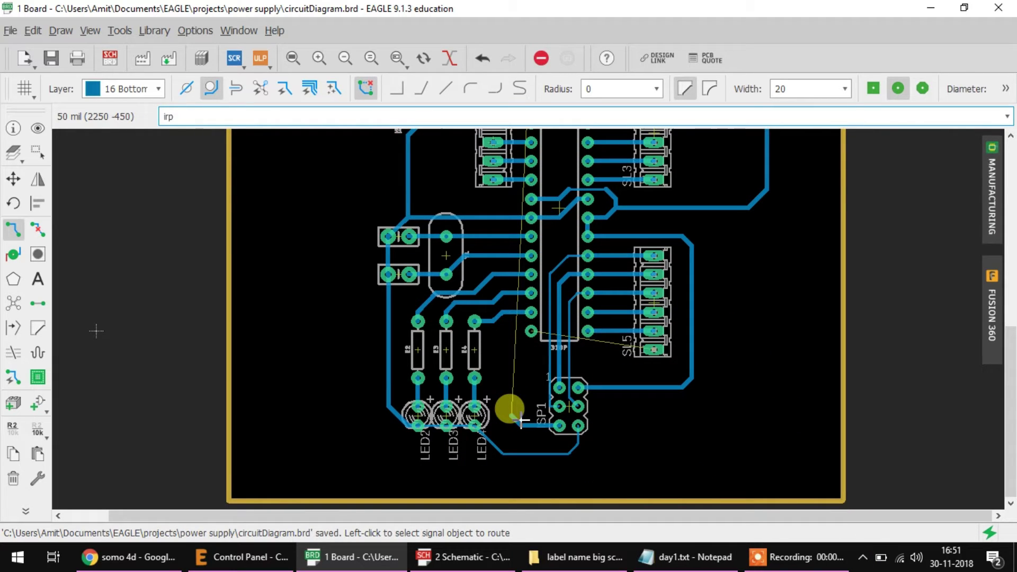
Step: Rip up the short RST stub near ISP1, then begin a new RST route from the ISP1 pad
key("Return")
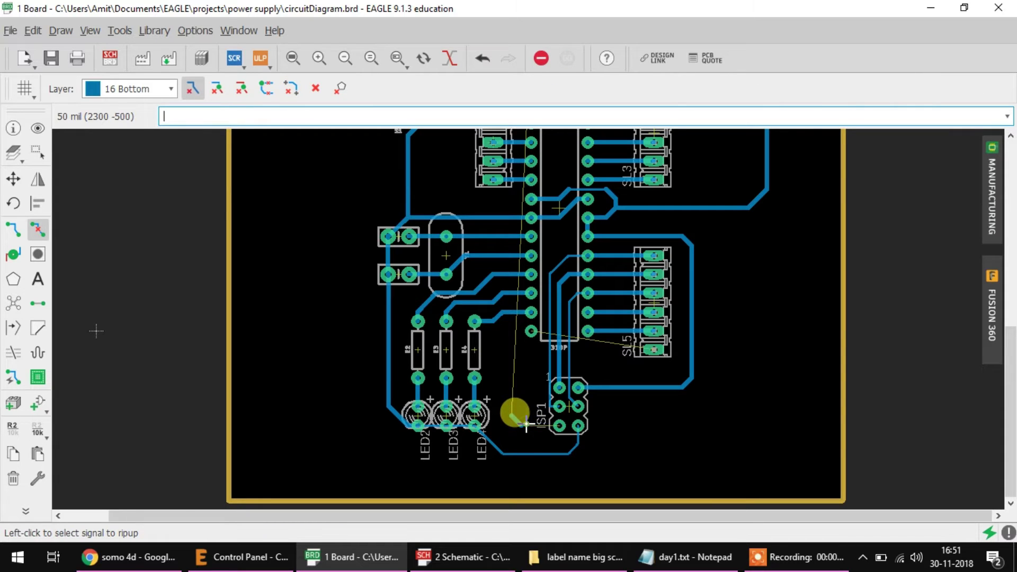
left_click(518, 424)
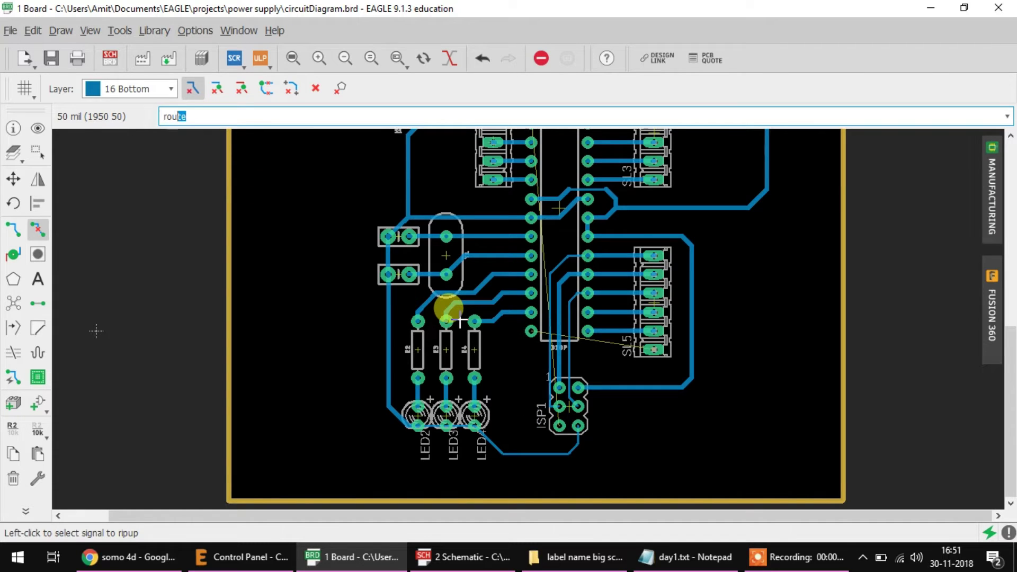
type("rou")
key("Return")
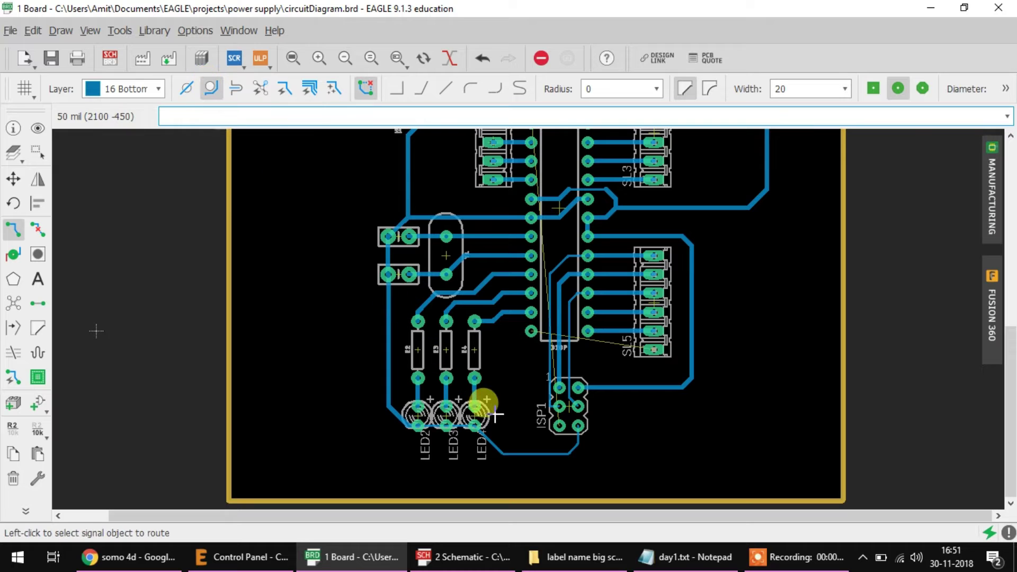
left_click(559, 426)
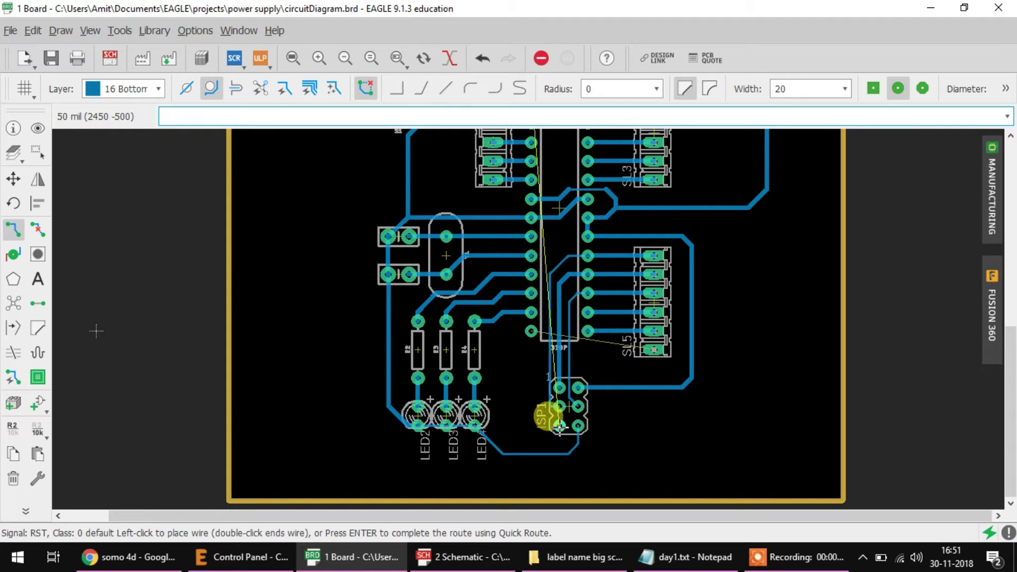
scroll(239, 359, "down", 2)
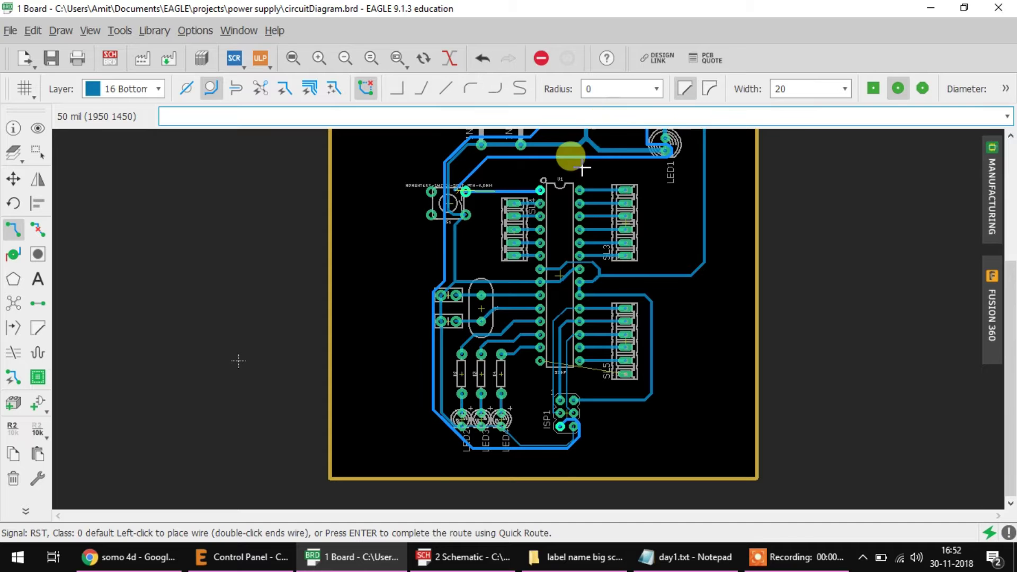
scroll(567, 165, "up", 1)
scroll(724, 265, "up", 3, "ctrl")
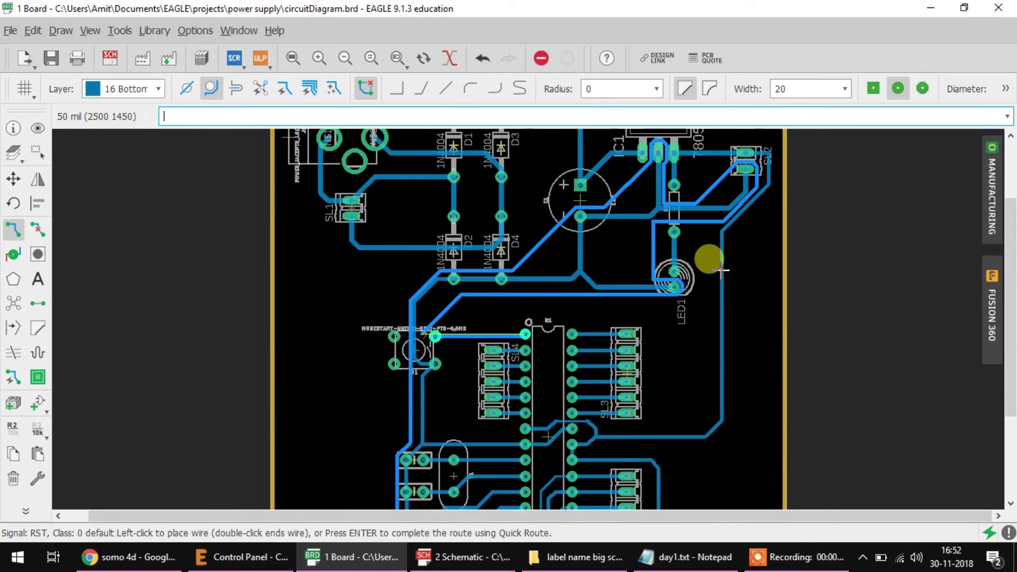
scroll(627, 328, "down", 1)
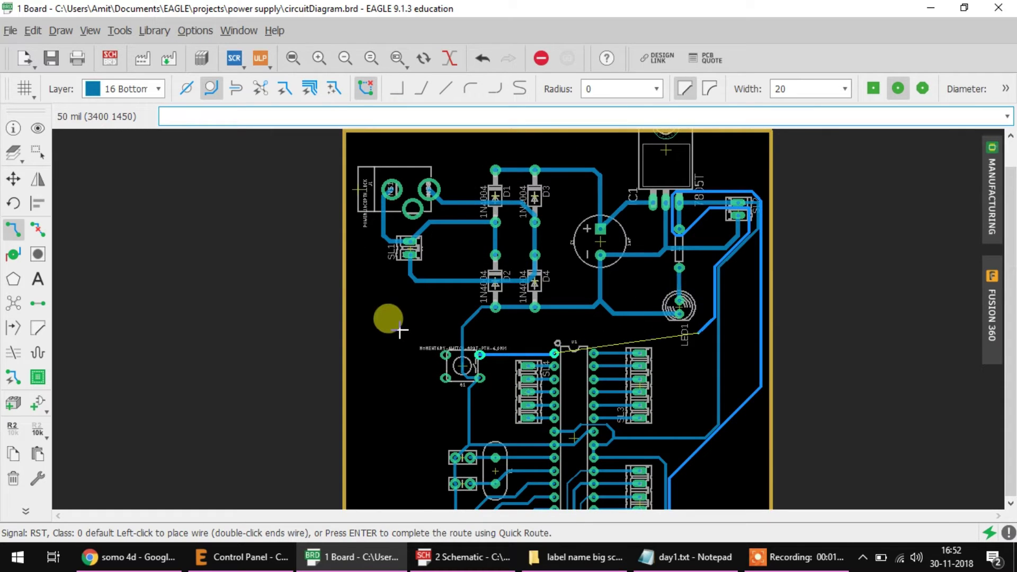
Step: Cancel the RST route, then start and abandon an N$20 route from the chip pin
key("Escape")
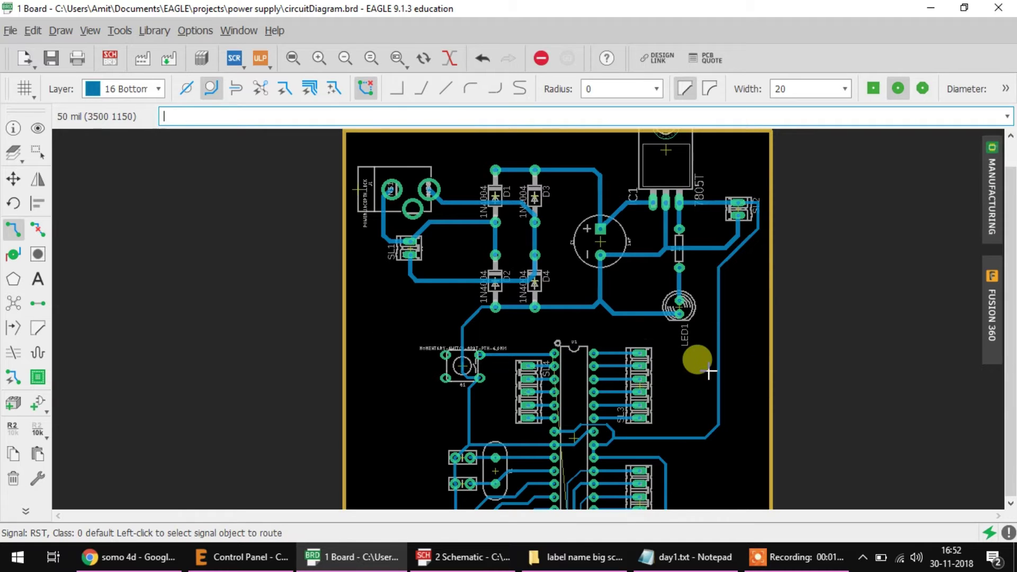
scroll(722, 150, "down", 2)
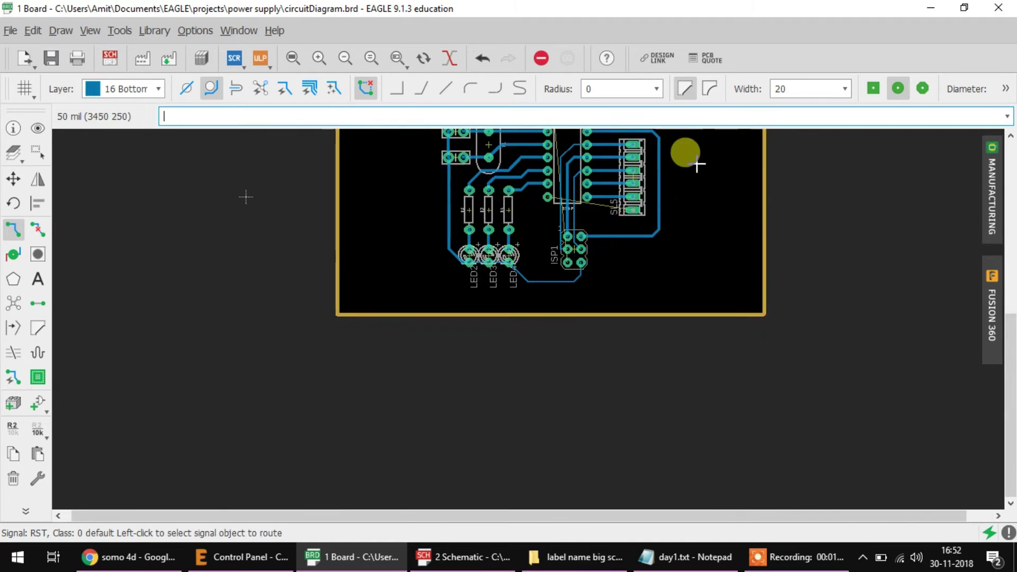
scroll(685, 352, "up", 4)
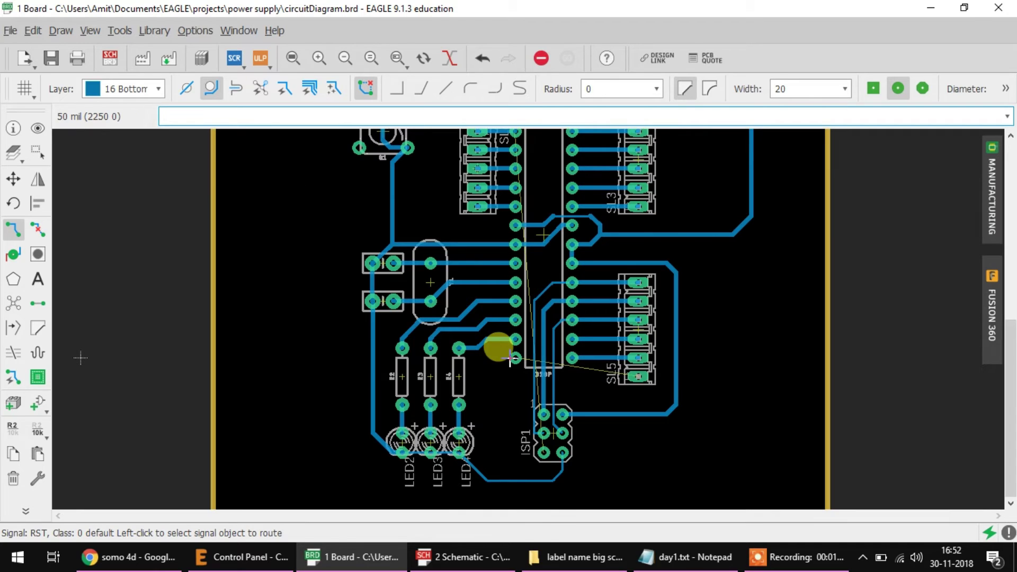
left_click(511, 359)
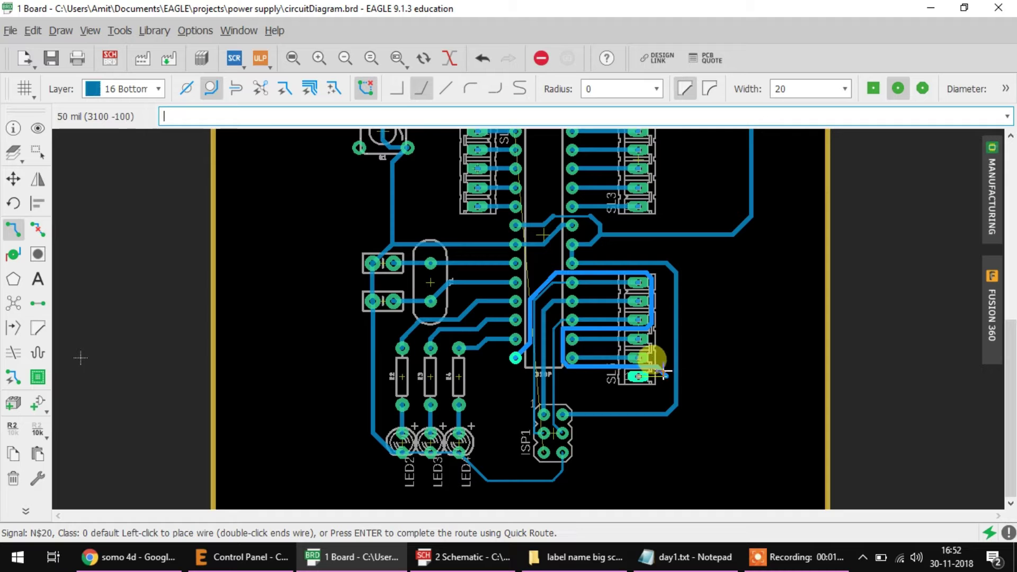
key("Escape")
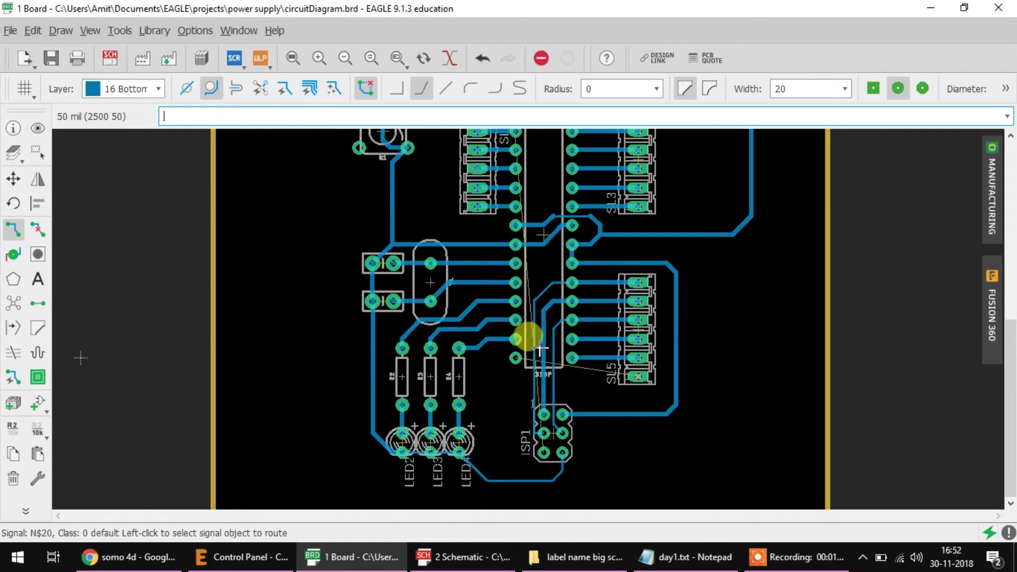
scroll(535, 321, "up", 3)
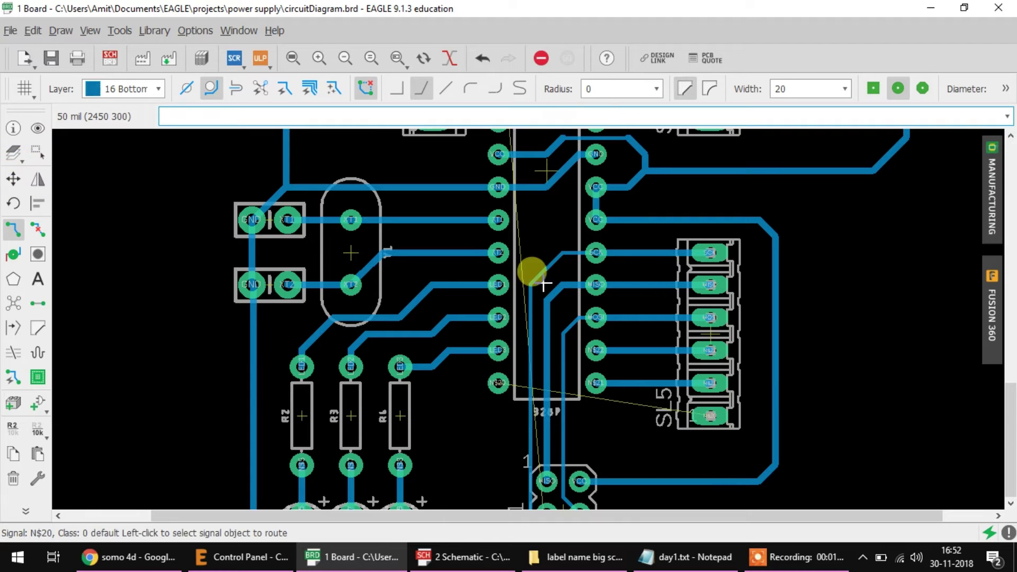
Step: With move, reposition the SCK trace bends beside U1 next to the 328P pin column
type("ove")
key("Return")
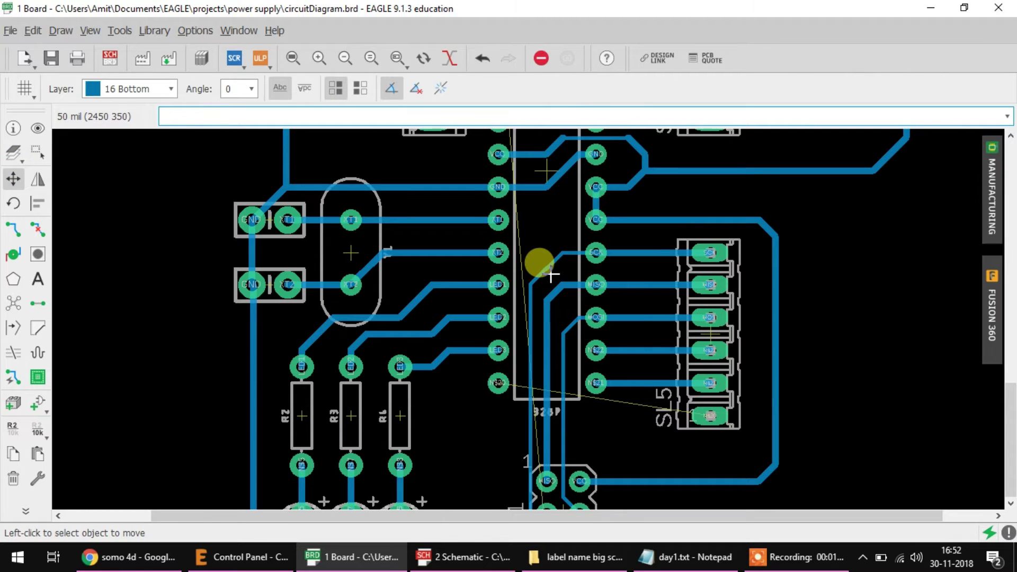
left_click(543, 271)
left_click(545, 271)
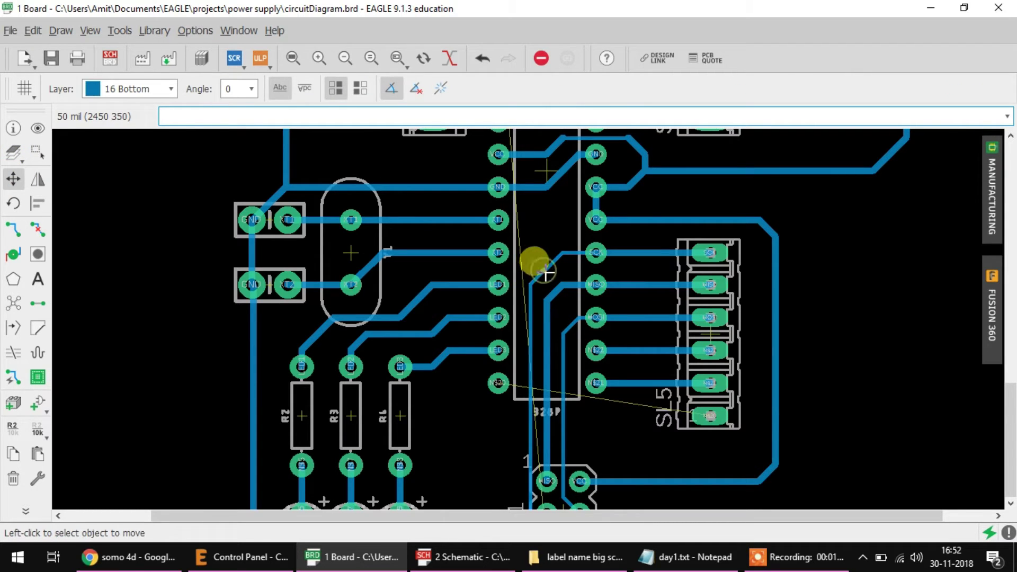
left_click(548, 270)
left_click(546, 271)
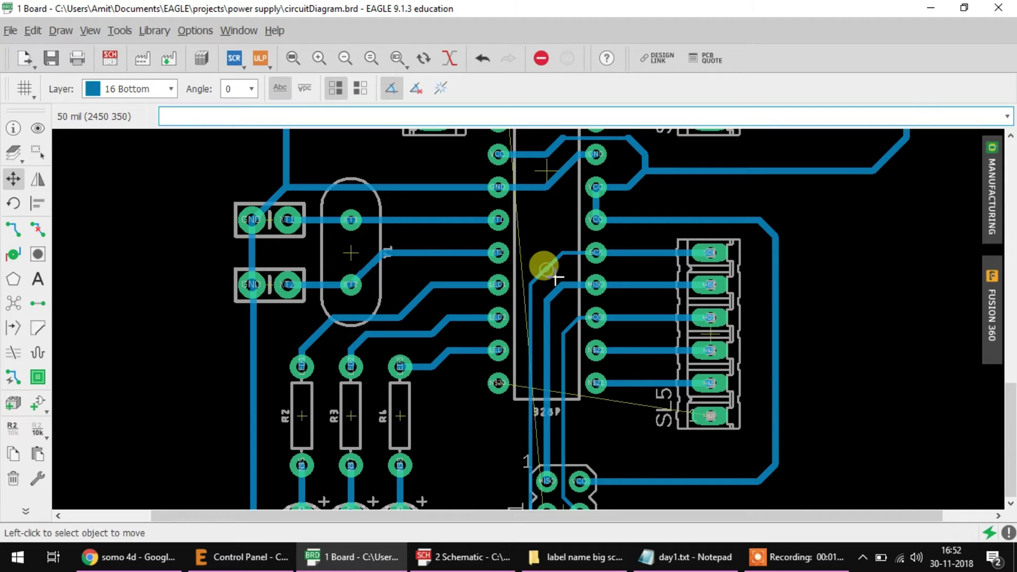
left_click(532, 296)
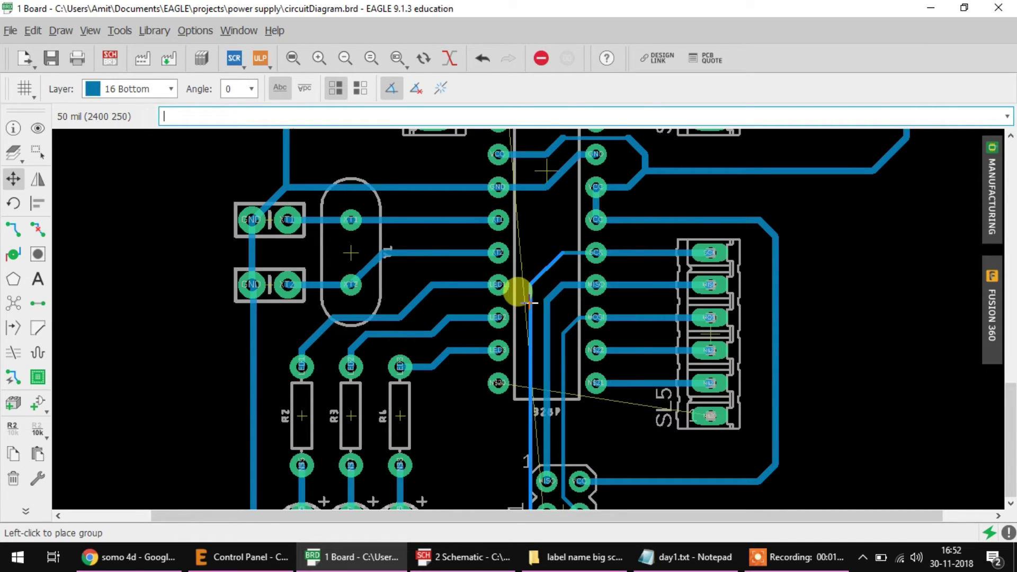
scroll(529, 302, "up", 2)
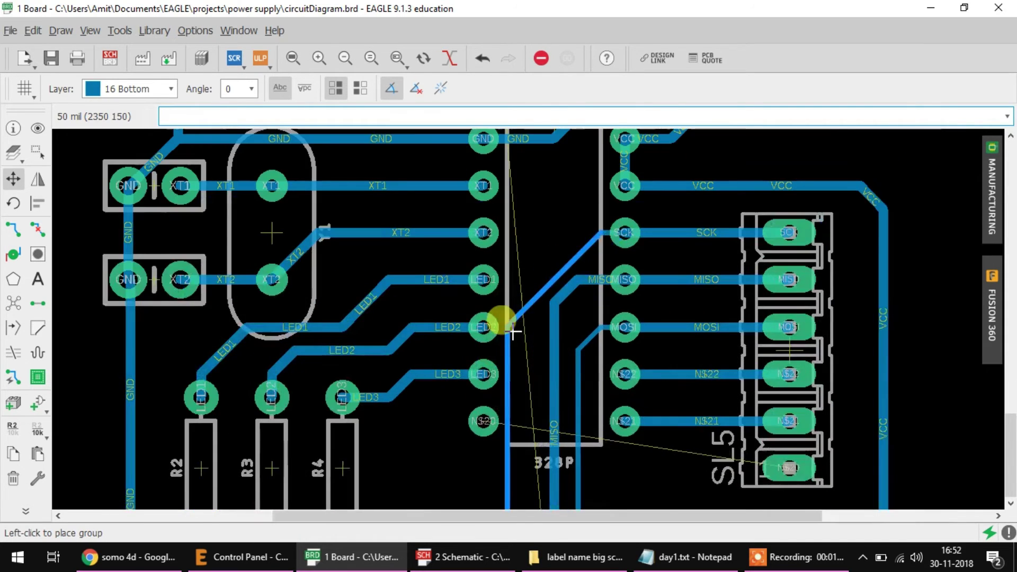
left_click(534, 280)
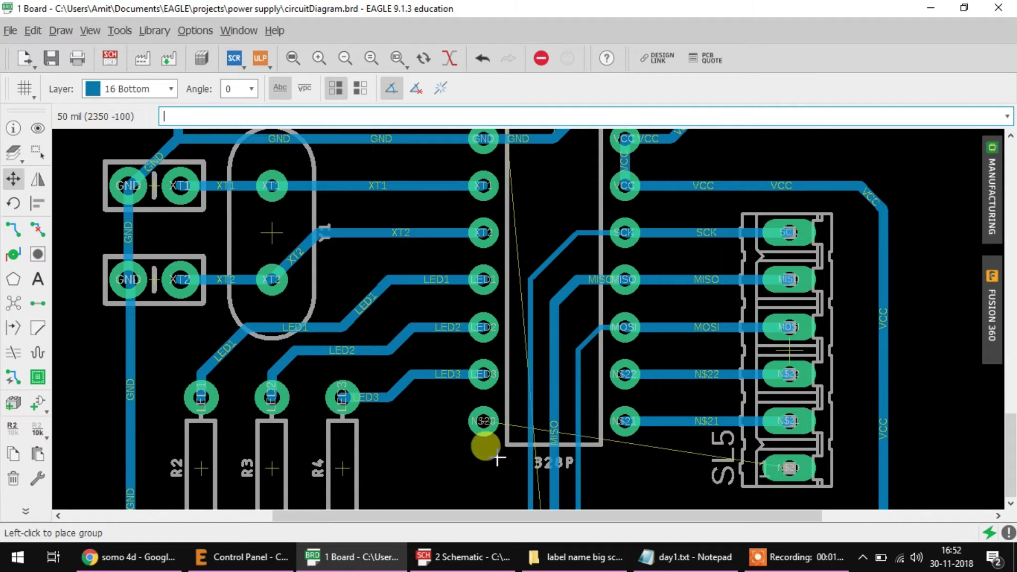
Step: Set trace width 10, start an N$20 trace from its pad with 90° bends, then cancel
key("Return")
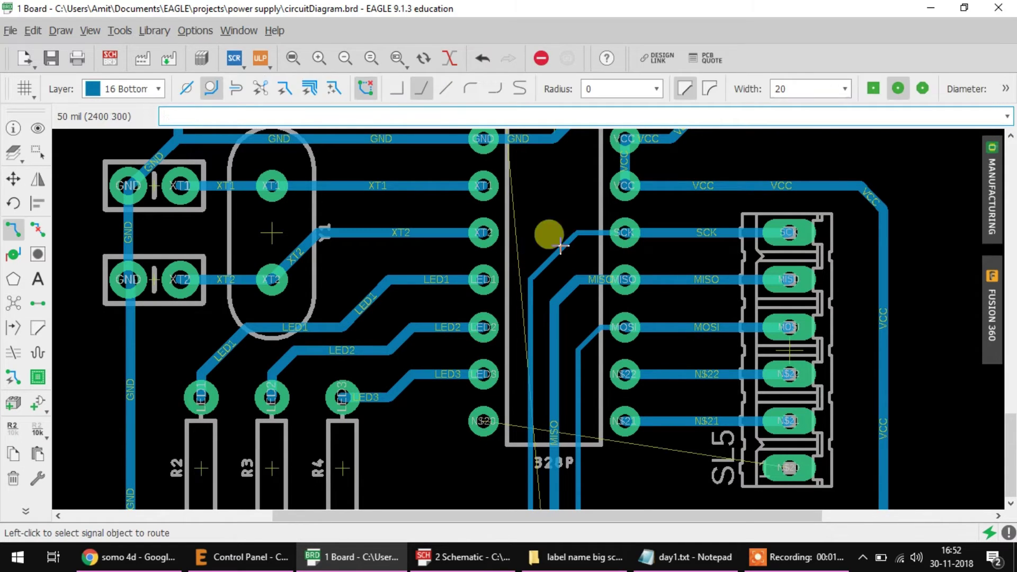
double_click(818, 86)
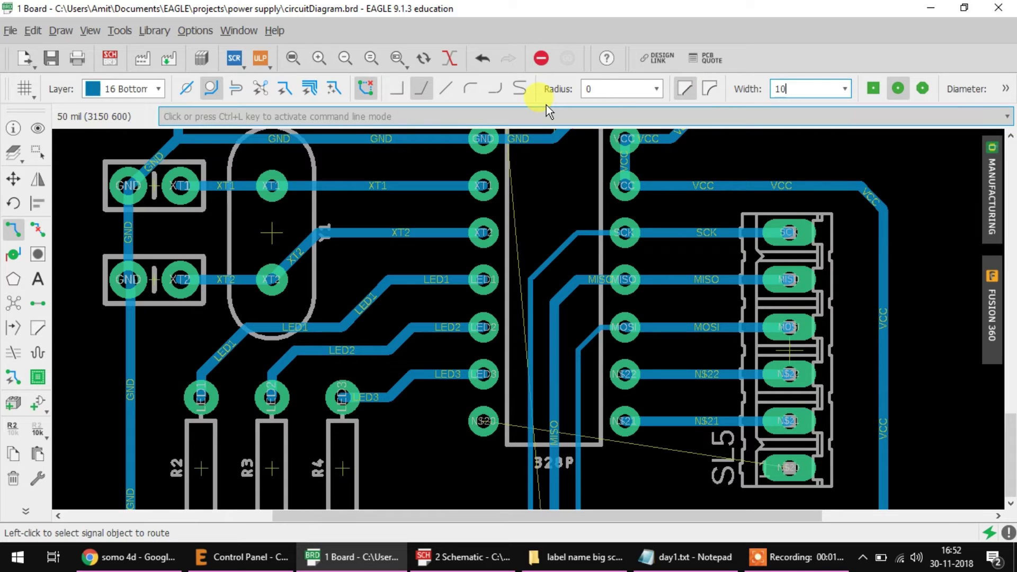
left_click(484, 418)
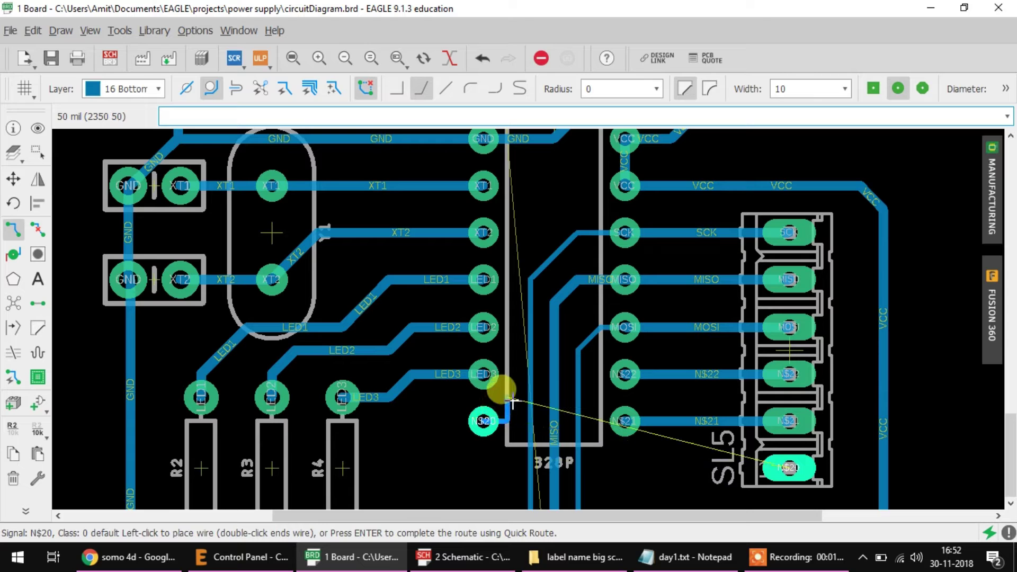
right_click(517, 371)
right_click(517, 320)
right_click(517, 321)
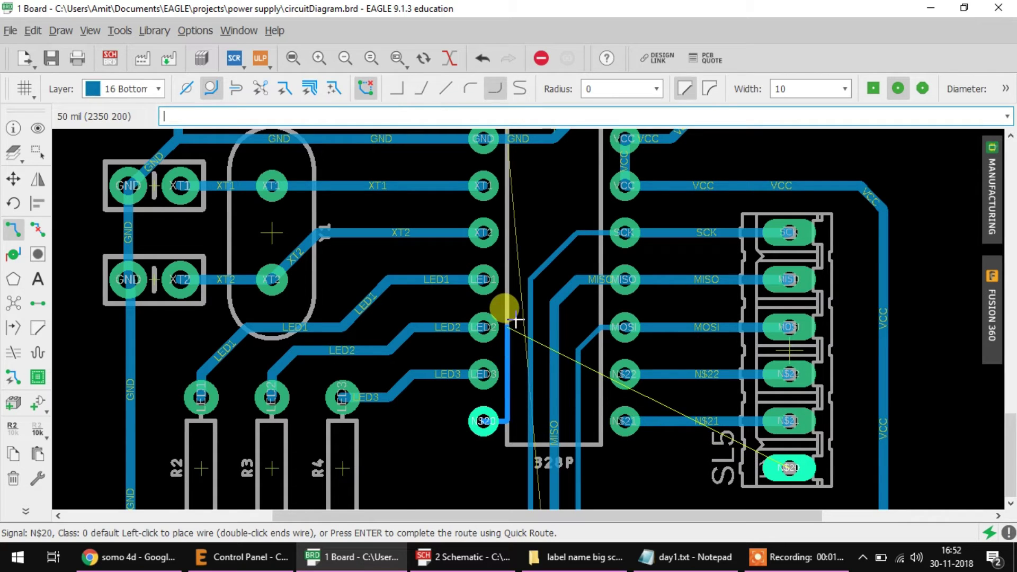
right_click(517, 320)
right_click(511, 315)
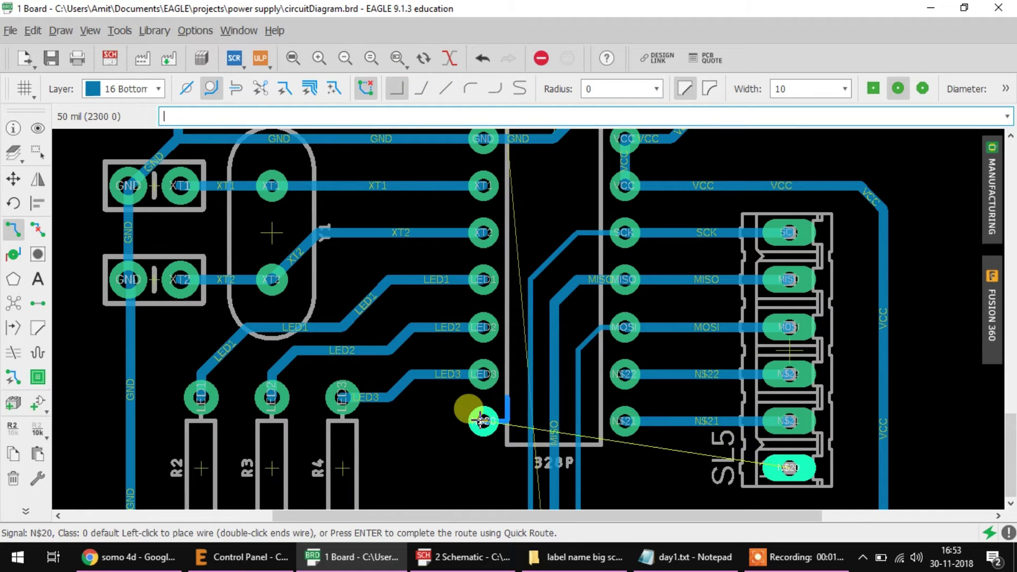
key("Escape")
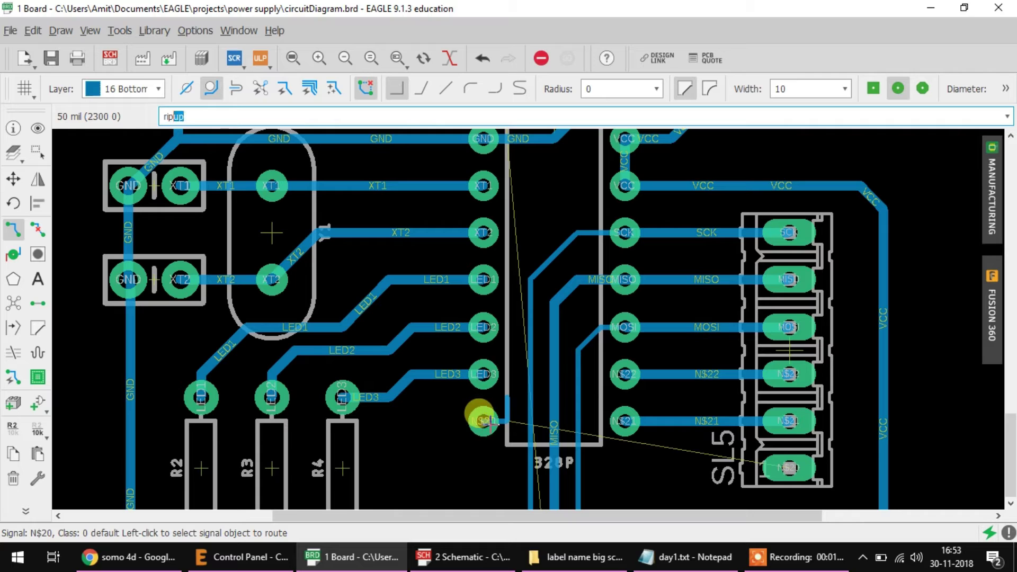
Step: Dismiss the signal-not-found error and rip up the stub beside the N$20 pad
key("Return")
key("Return")
type("r")
key("Return")
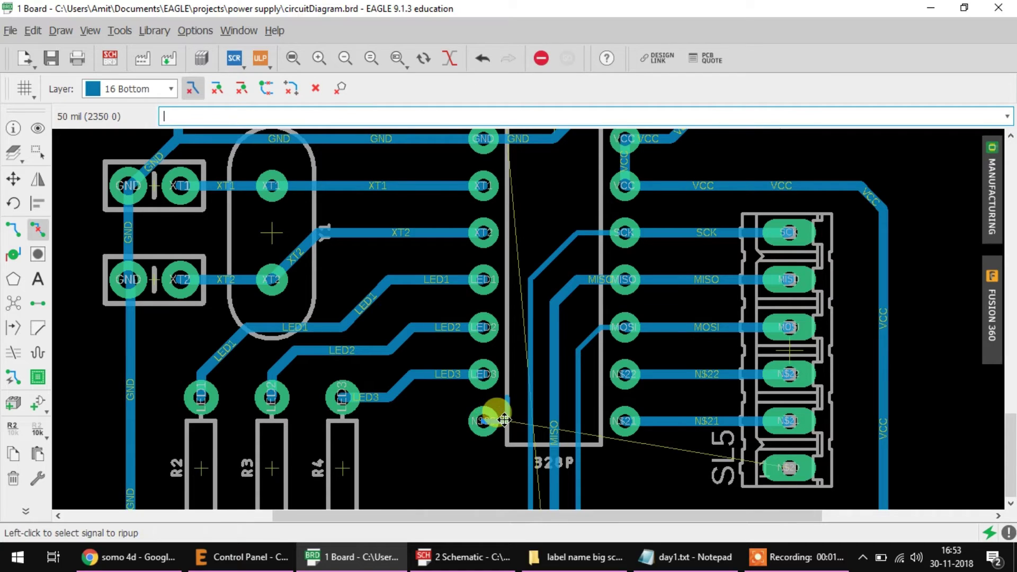
left_click(508, 414)
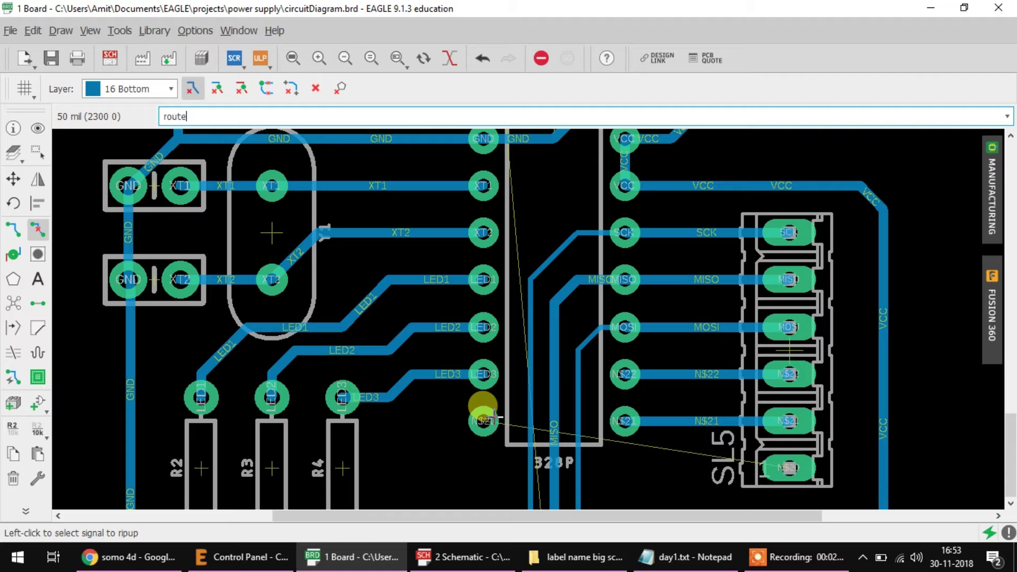
Step: Try an angled-bend N$20 route up beside the IC, then undo it and end the preview
key("Return")
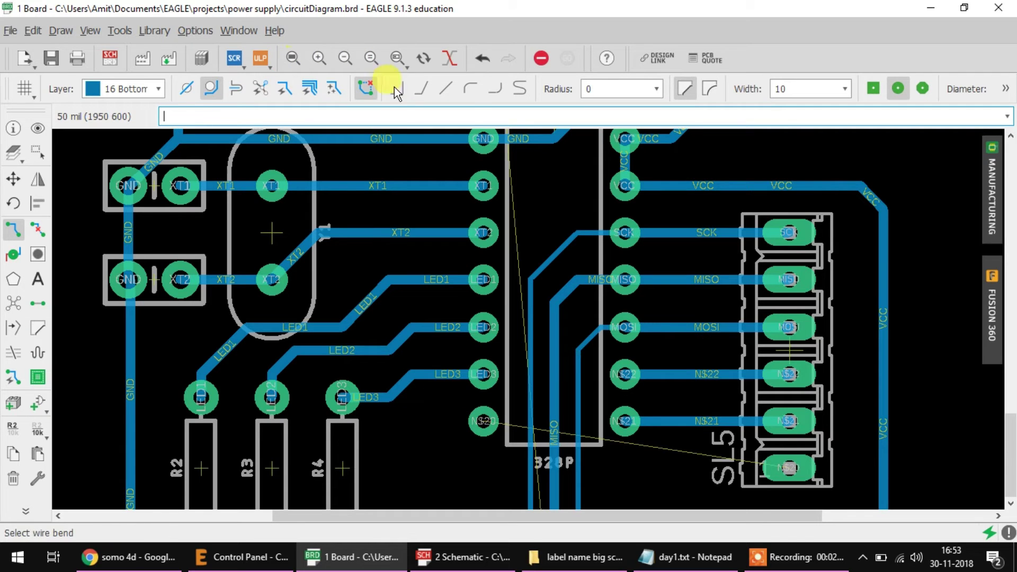
left_click(421, 89)
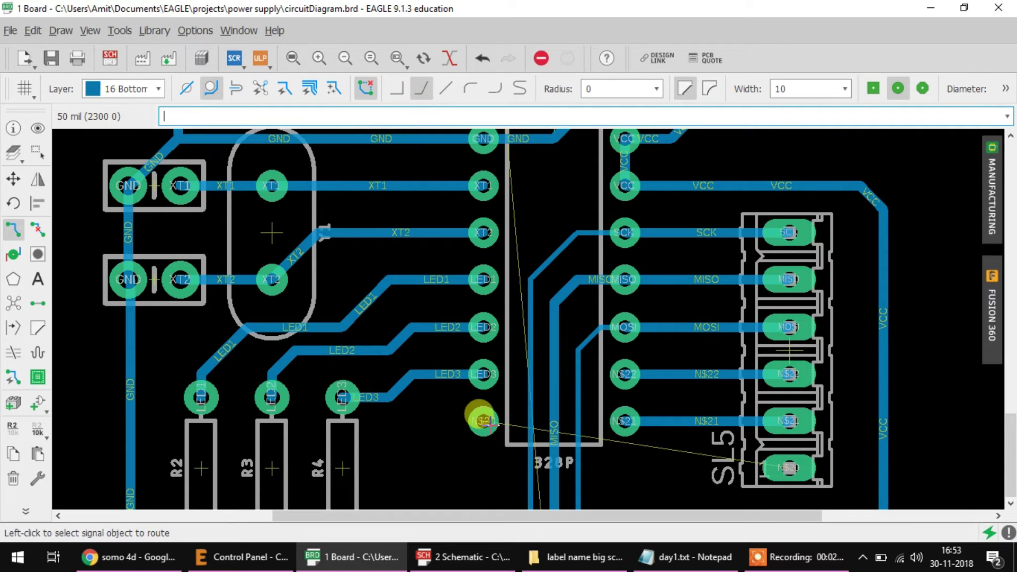
left_click(485, 421)
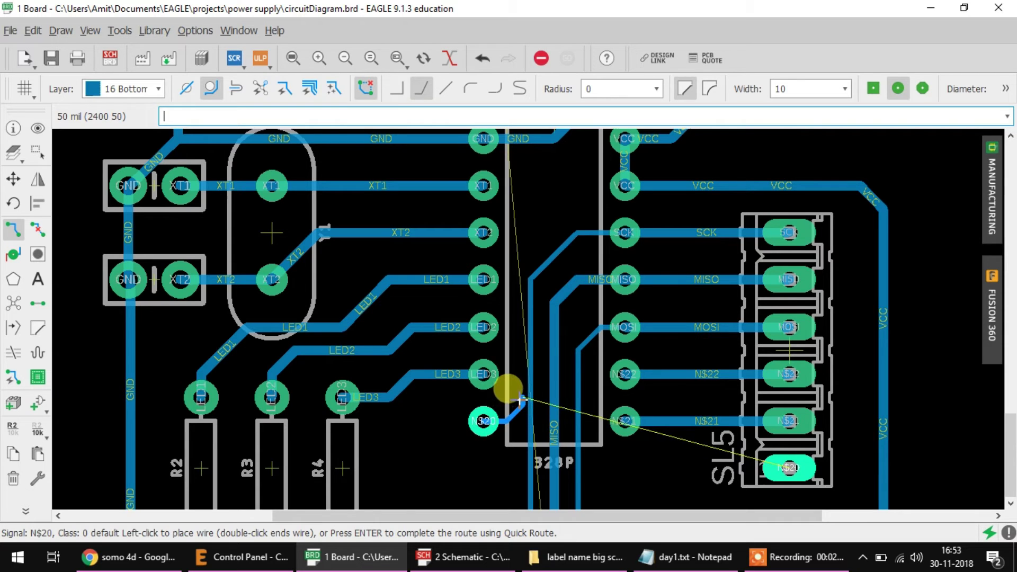
left_click(555, 209)
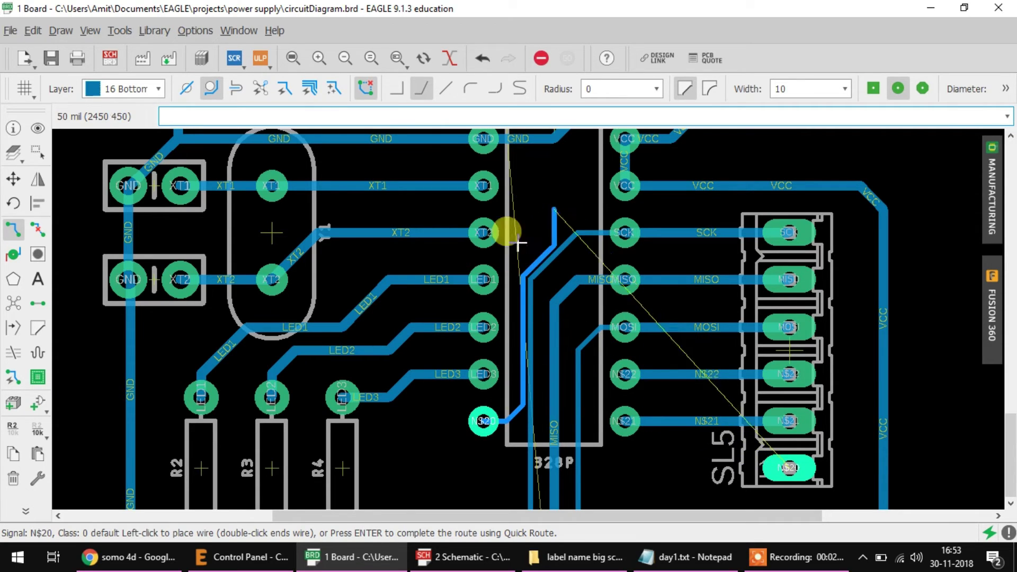
key("BackSpace")
right_click(514, 302)
key("Escape")
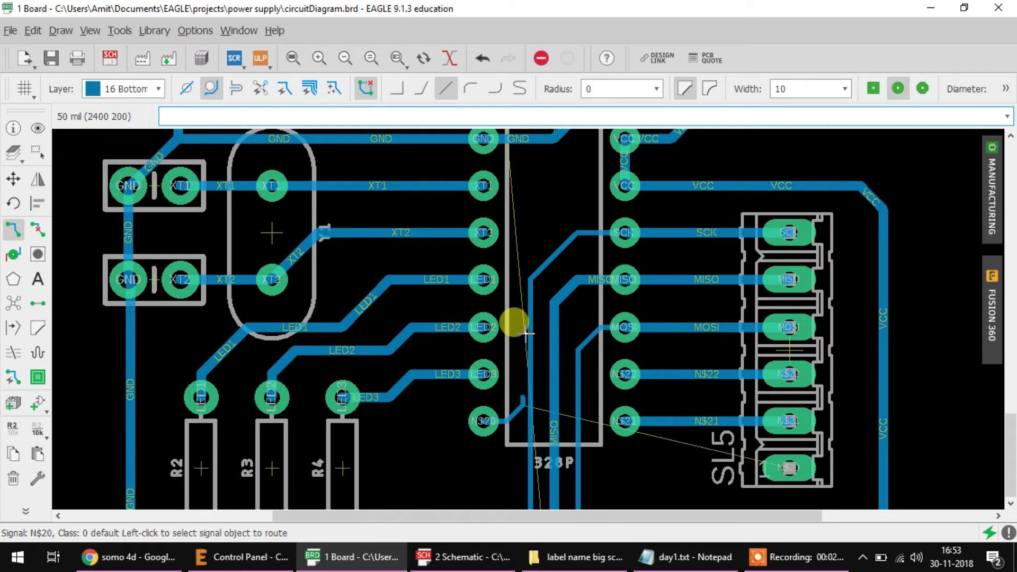
Step: Switch to right-angle bends and restart the N$20 route from the stub, then cancel
left_click(421, 89)
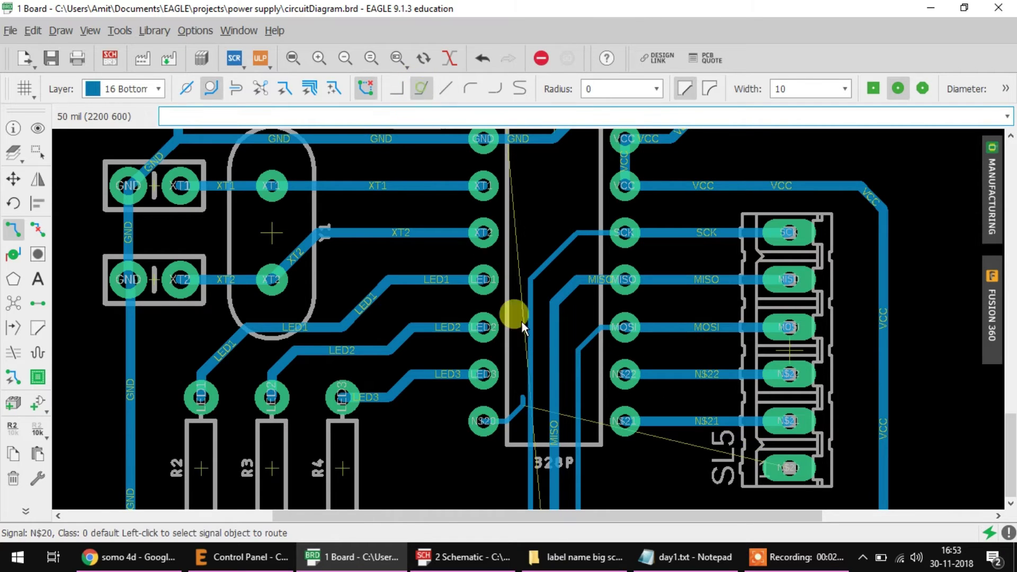
left_click(397, 89)
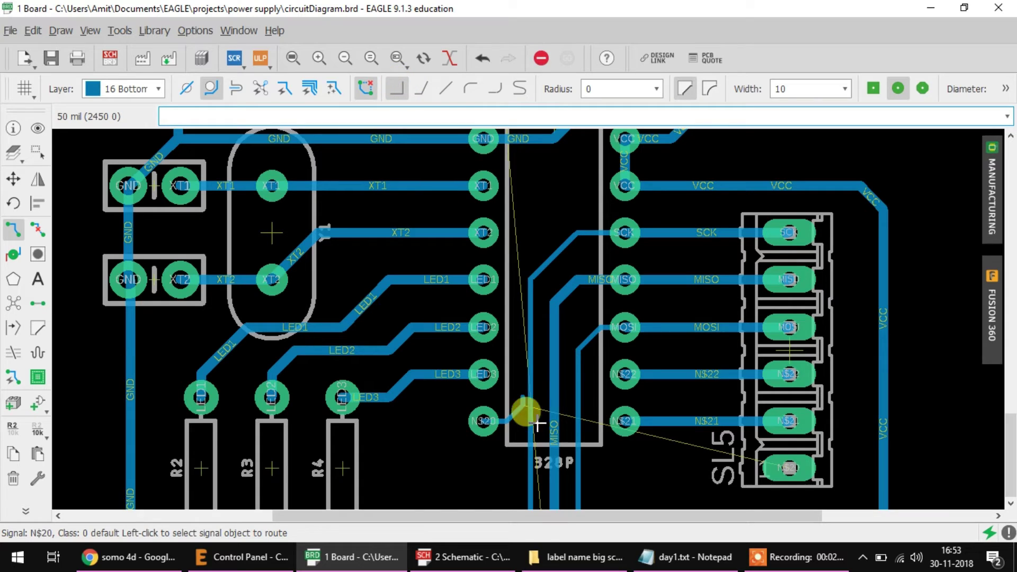
left_click(519, 416)
key("Escape")
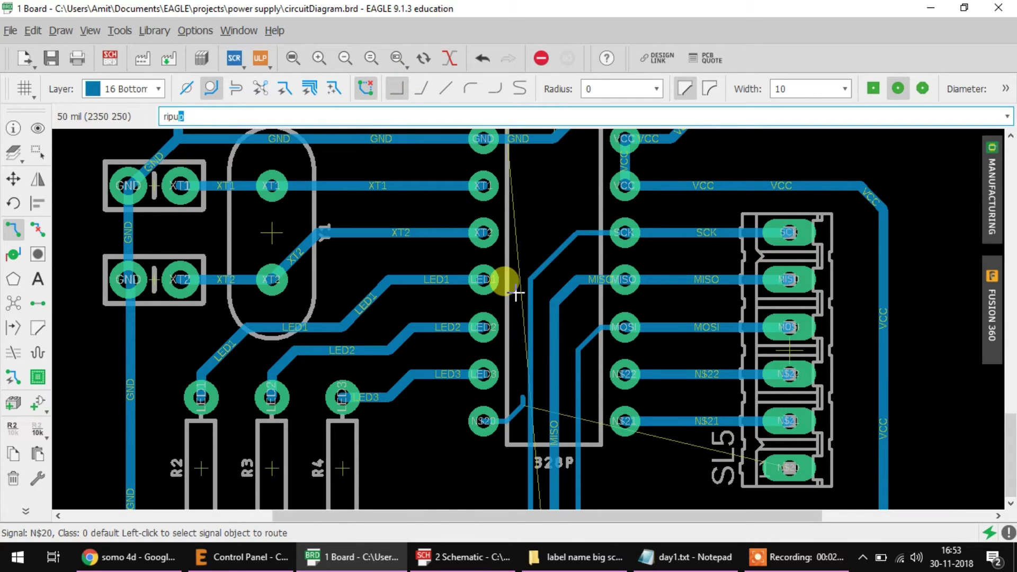
Step: Rip up the leftover N$20 stub wire
key("Return")
key("Return")
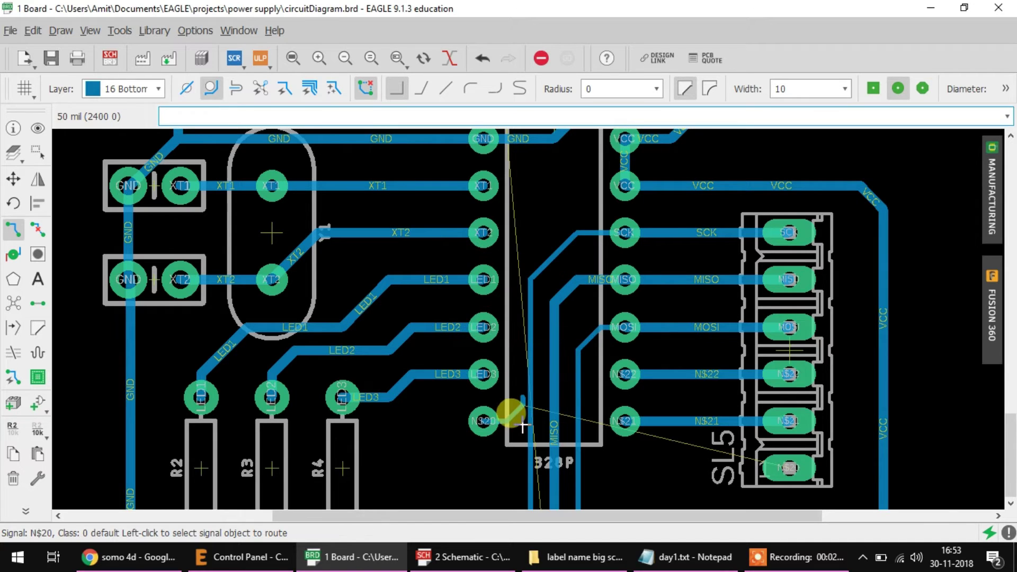
left_click(517, 414)
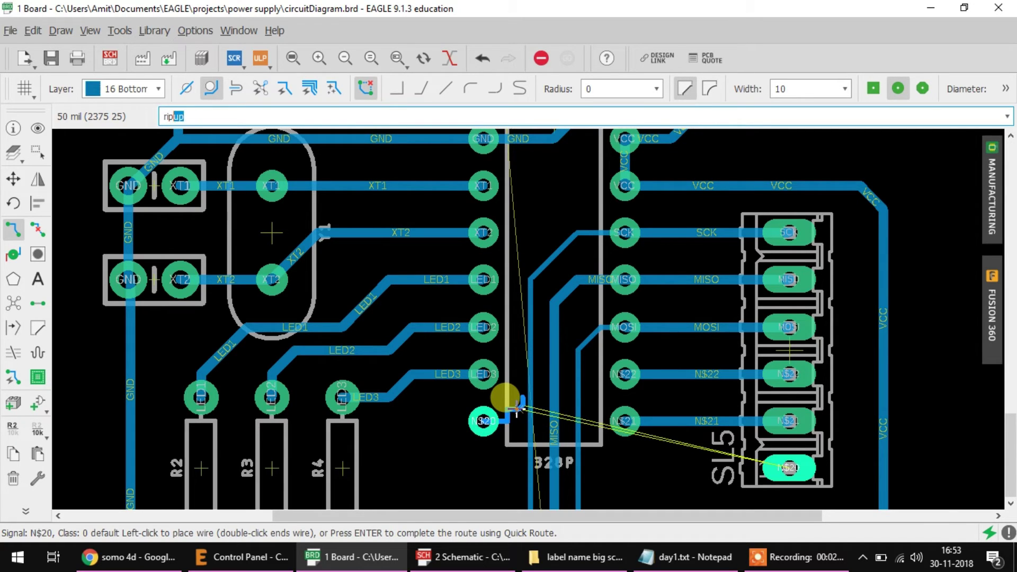
key("Return")
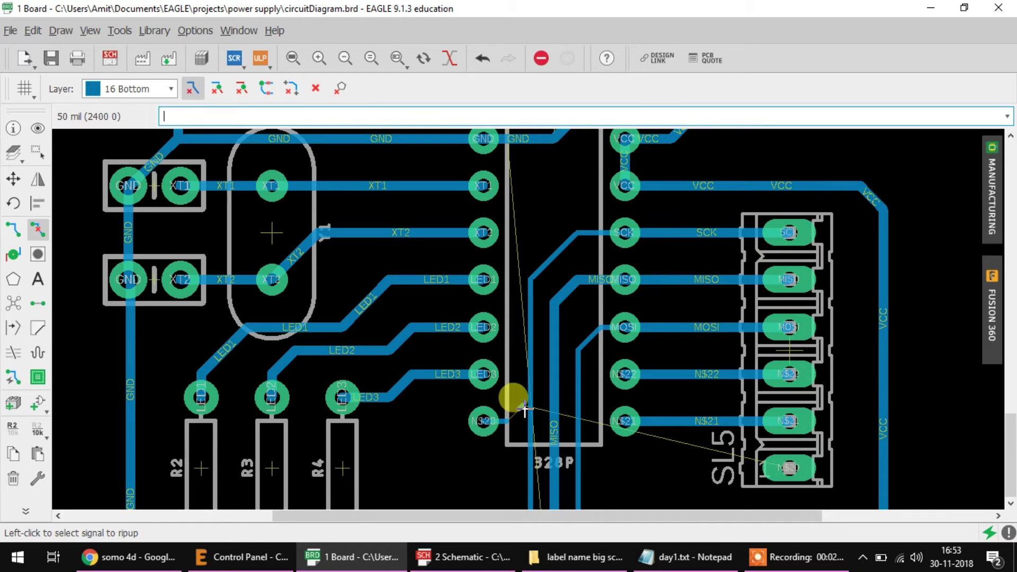
left_click(514, 405)
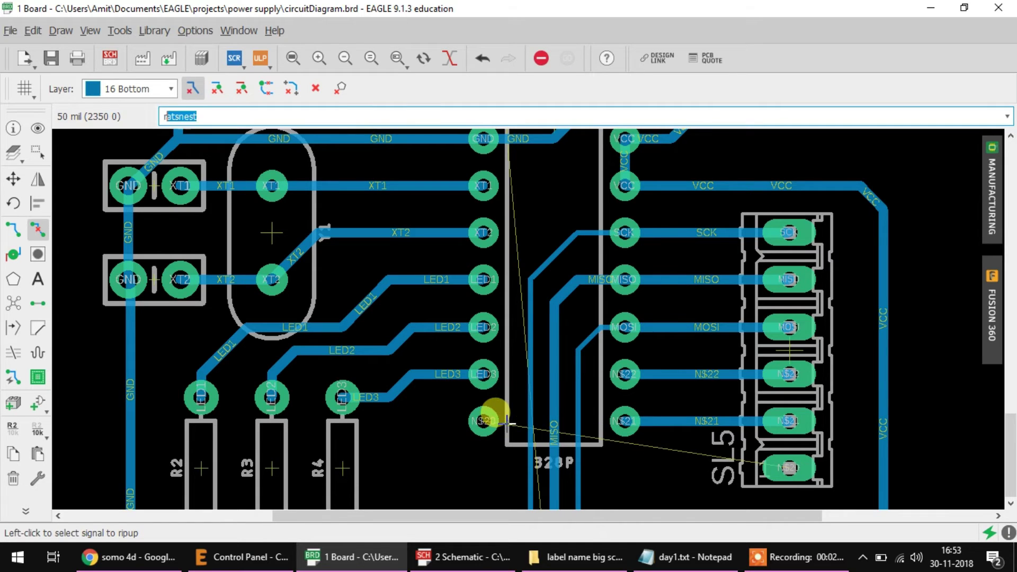
Step: Start a fresh N$20 trace from the 328P pad, restarting it until it begins cleanly
type("route")
key("Return")
left_click(485, 422)
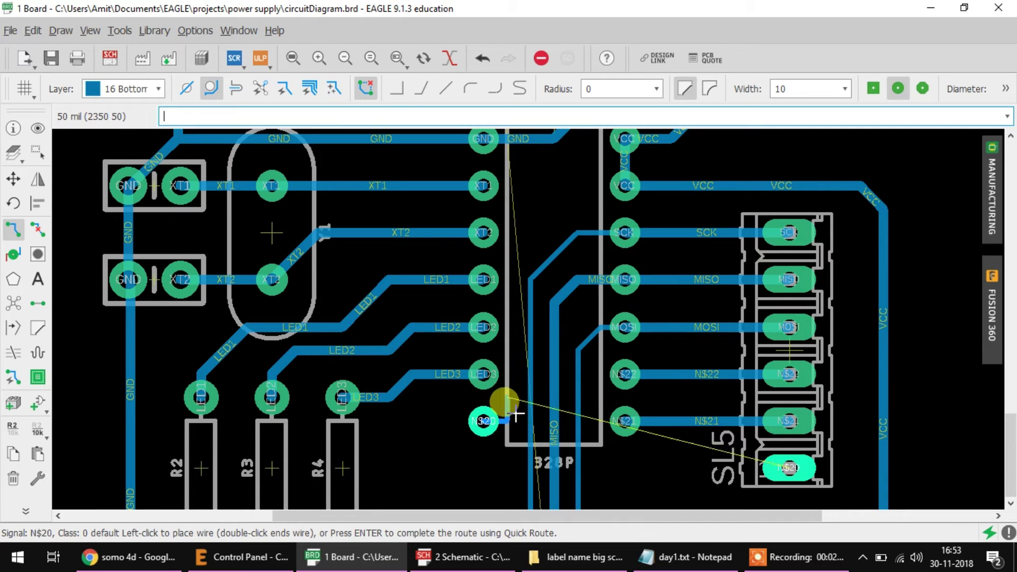
key("Escape")
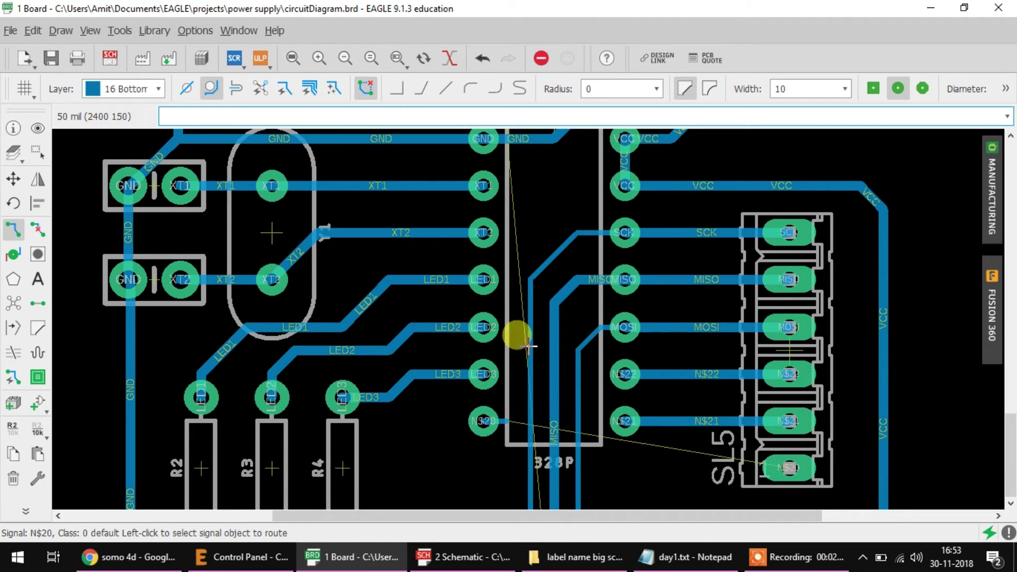
left_click(505, 422)
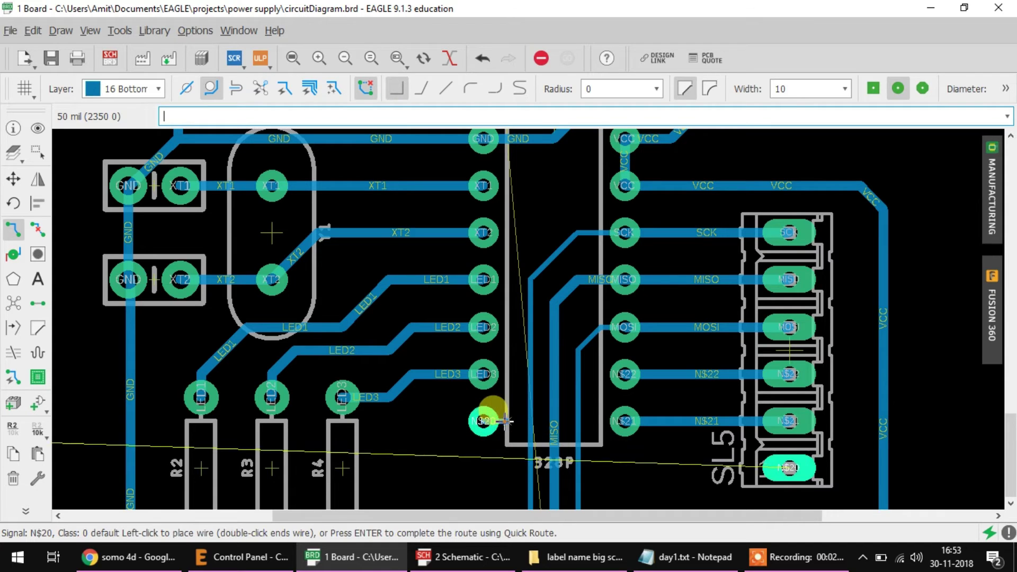
key("Escape")
left_click(504, 418)
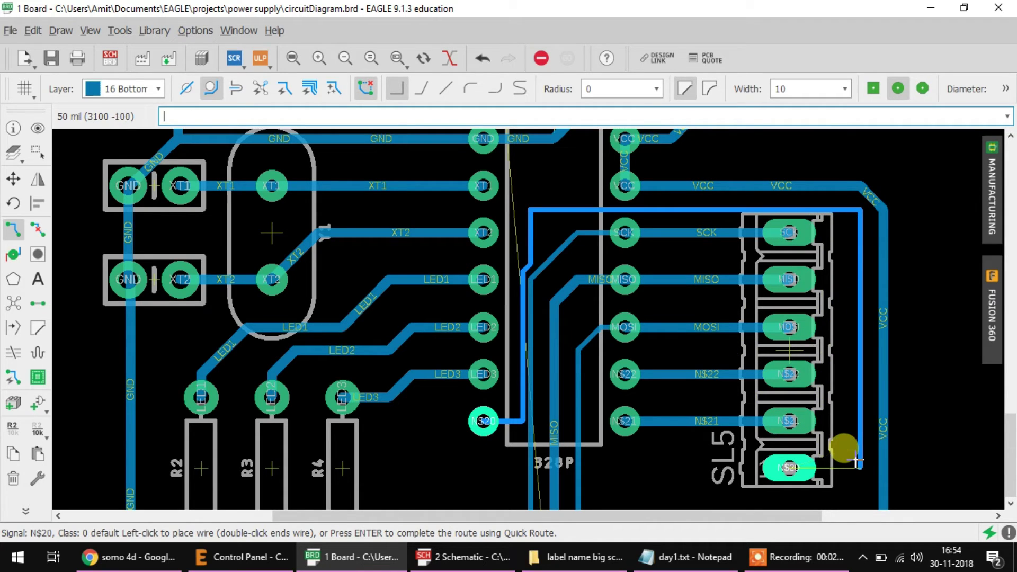
left_click(789, 467)
scroll(539, 397, "down", 3)
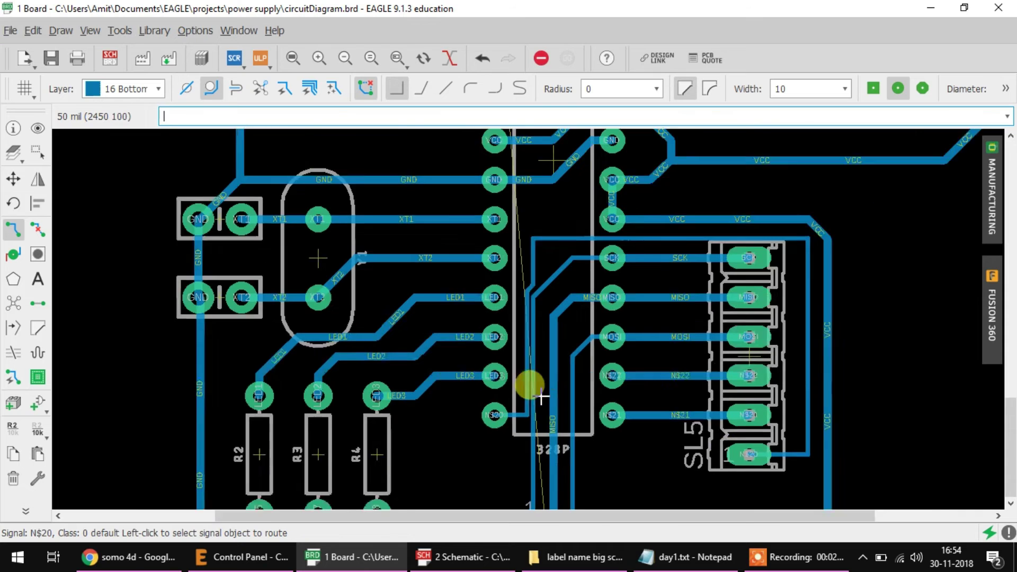
scroll(477, 443, "up", 1)
scroll(527, 372, "down", 3)
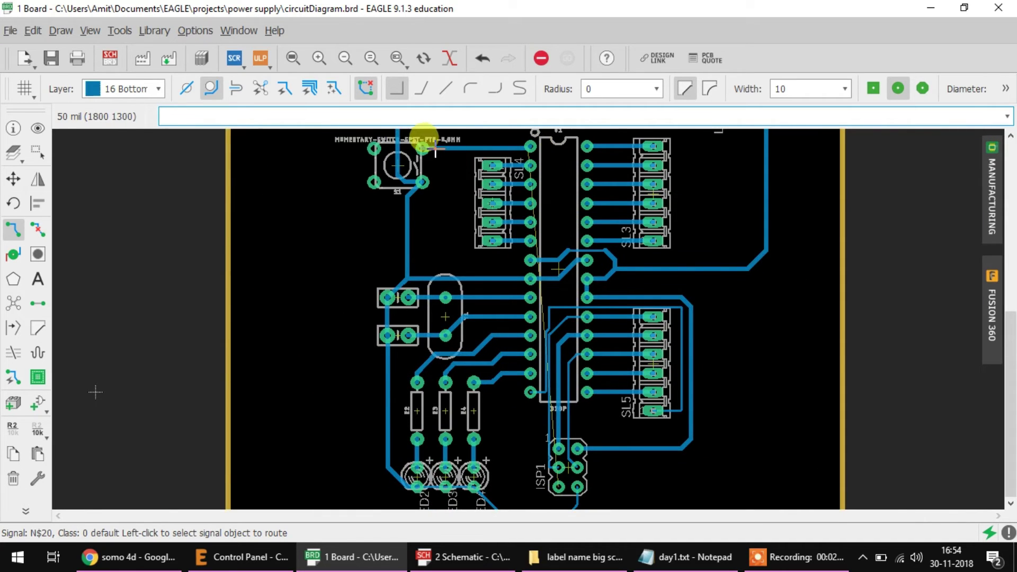
scroll(461, 234, "up", 2)
scroll(503, 360, "down", 2)
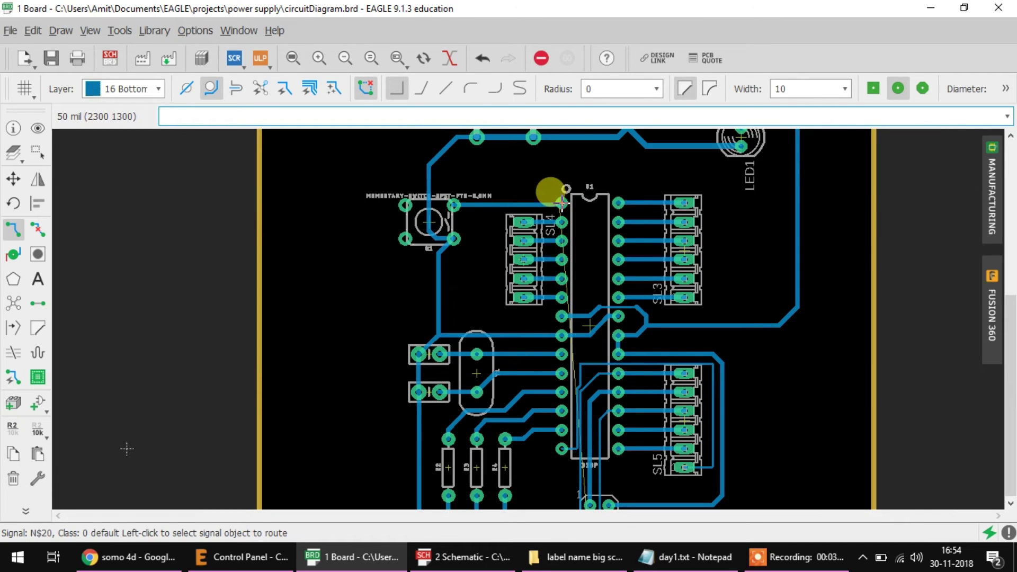
scroll(596, 371, "up", 4)
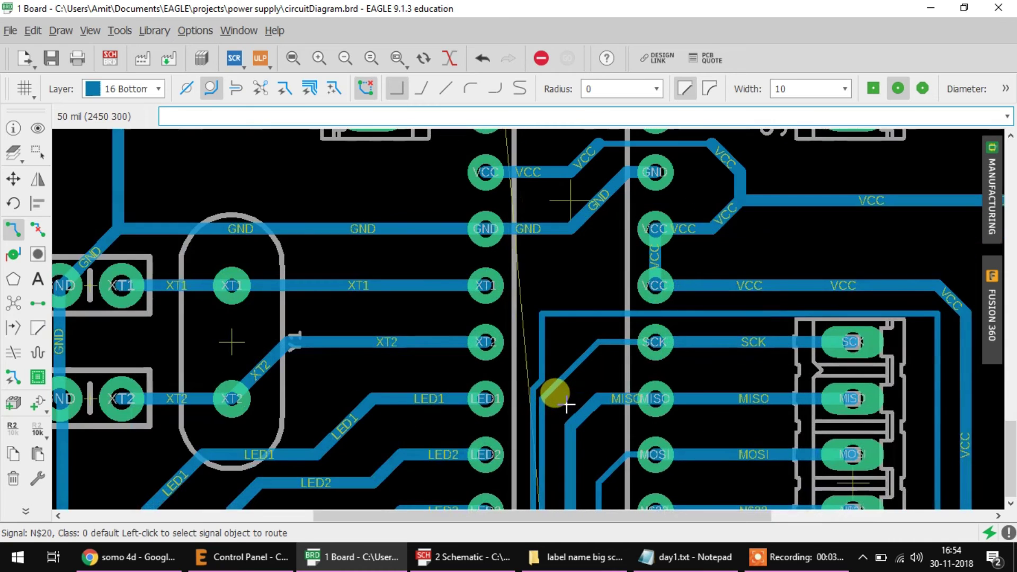
middle_click_drag(578, 301, 572, 178)
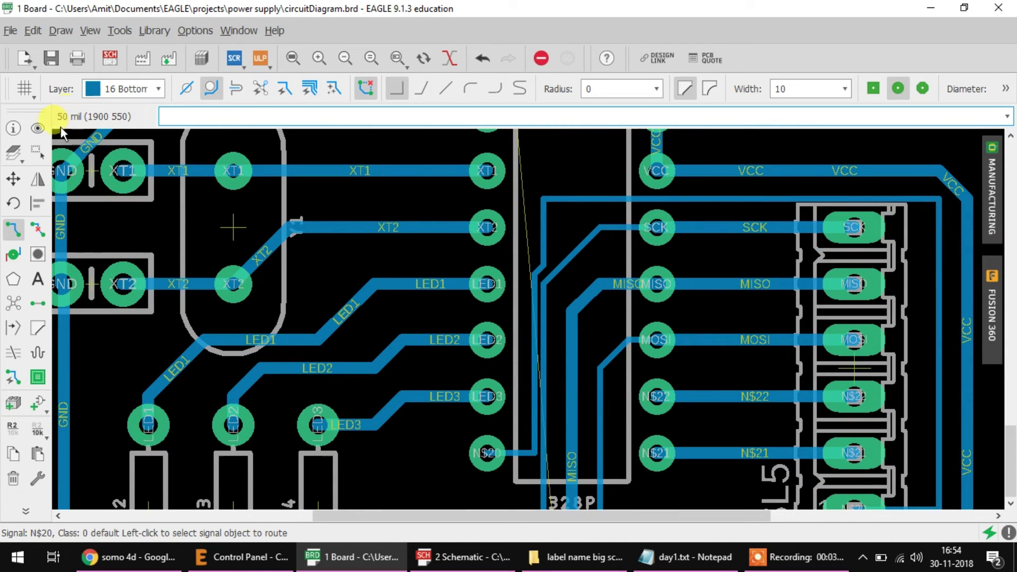
left_click(13, 178)
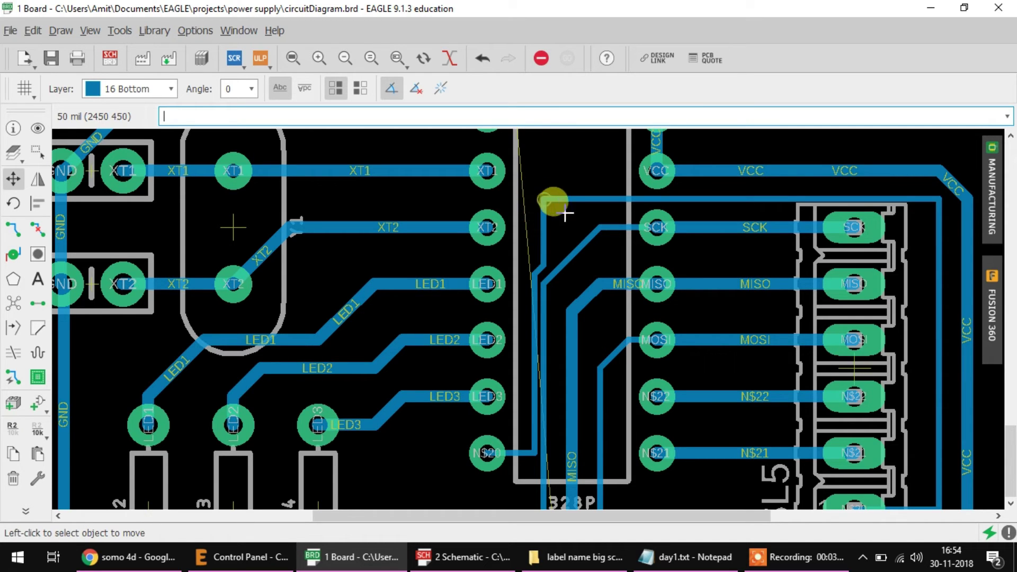
scroll(582, 226, "down", 2)
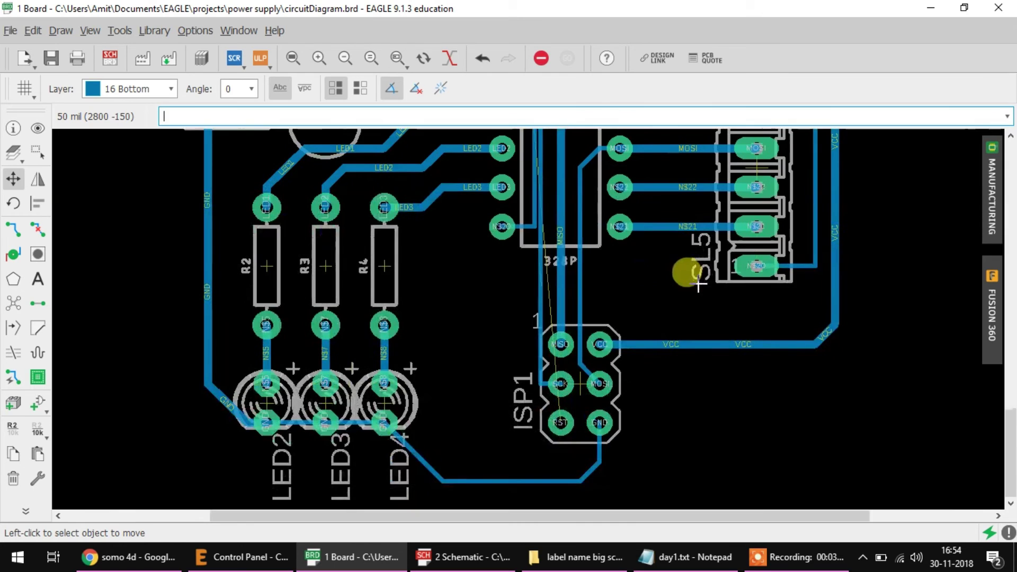
scroll(699, 286, "down", 2)
middle_click_drag(688, 363, 776, 405)
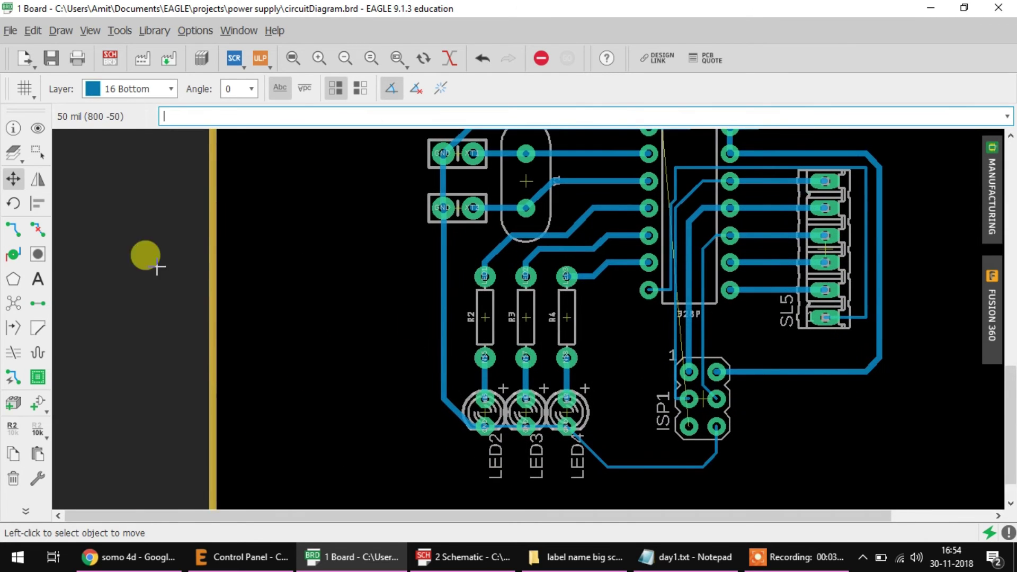
Step: Start a bottom-layer RST trace at ISP1's RST pad
left_click(14, 180)
type("ro")
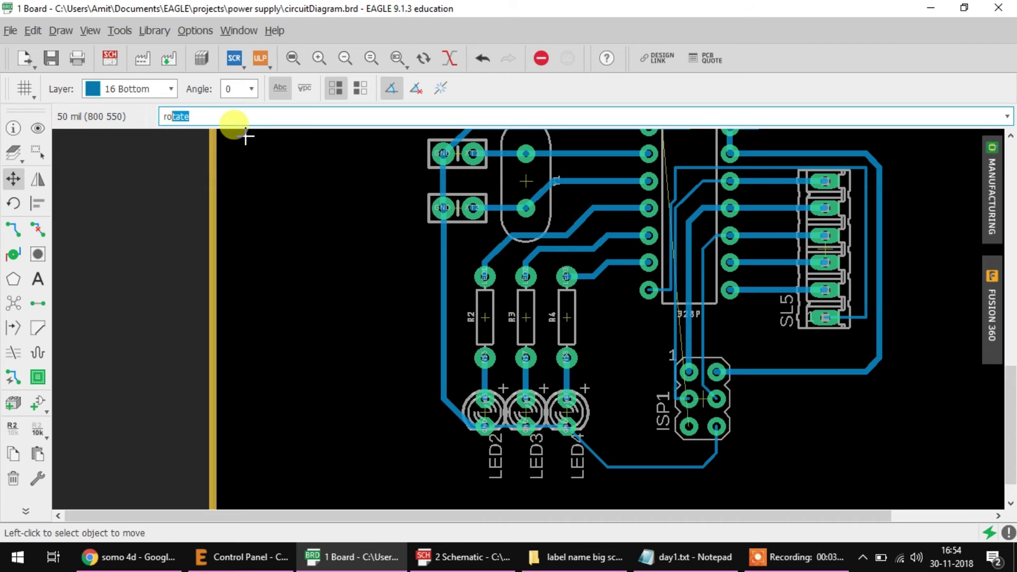
type("ute")
key("Return")
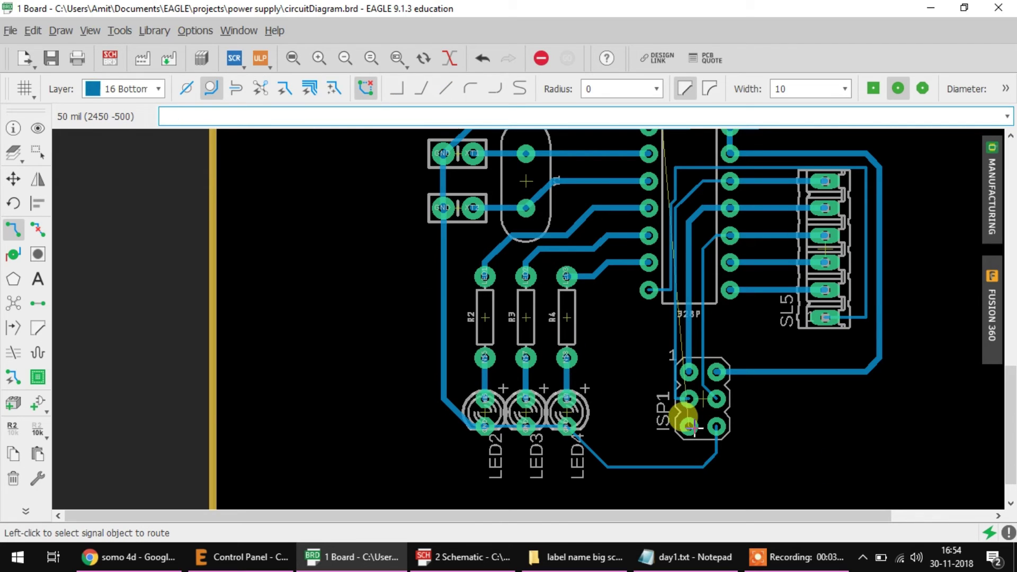
left_click(689, 427)
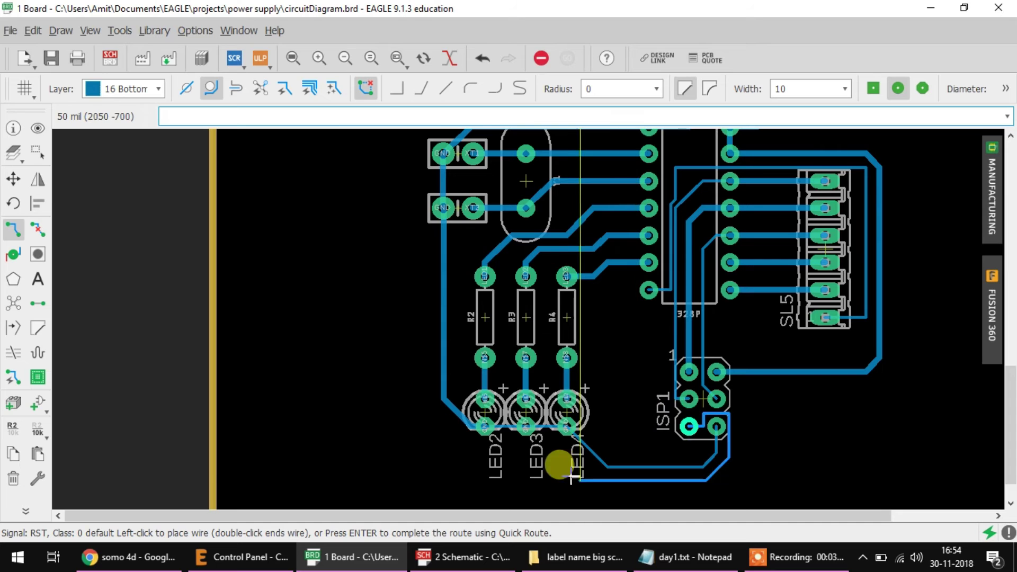
scroll(707, 418, "up", 2)
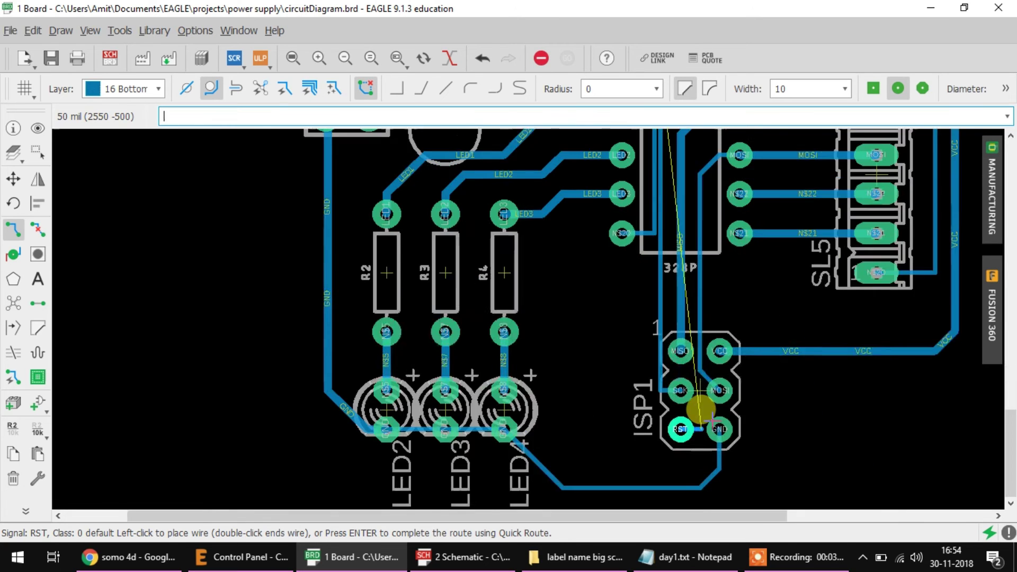
scroll(710, 421, "up", 1)
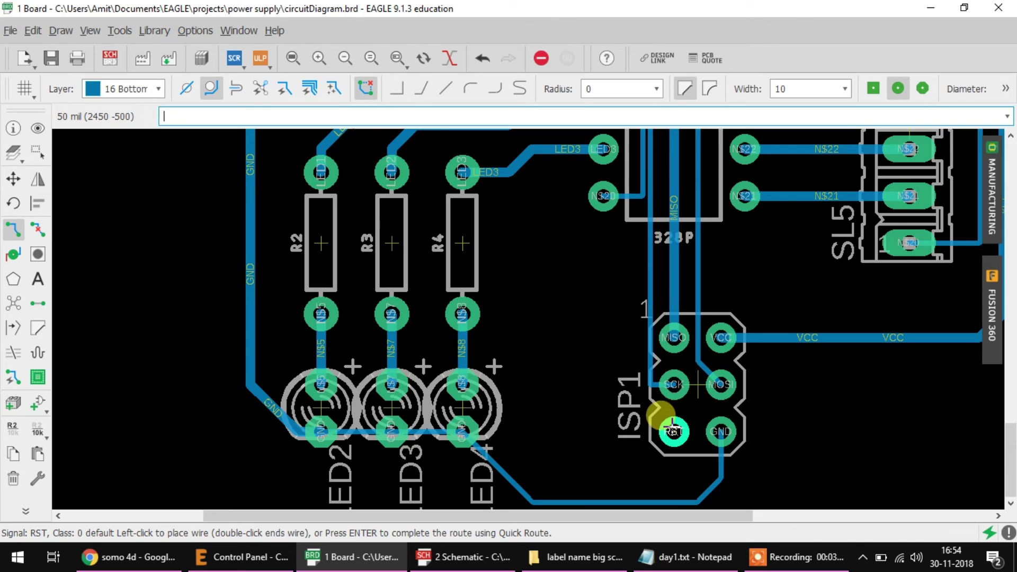
Step: Set a plain corner bend and run the RST trace up the board's left edge toward S1
left_click(420, 88)
right_click(692, 416)
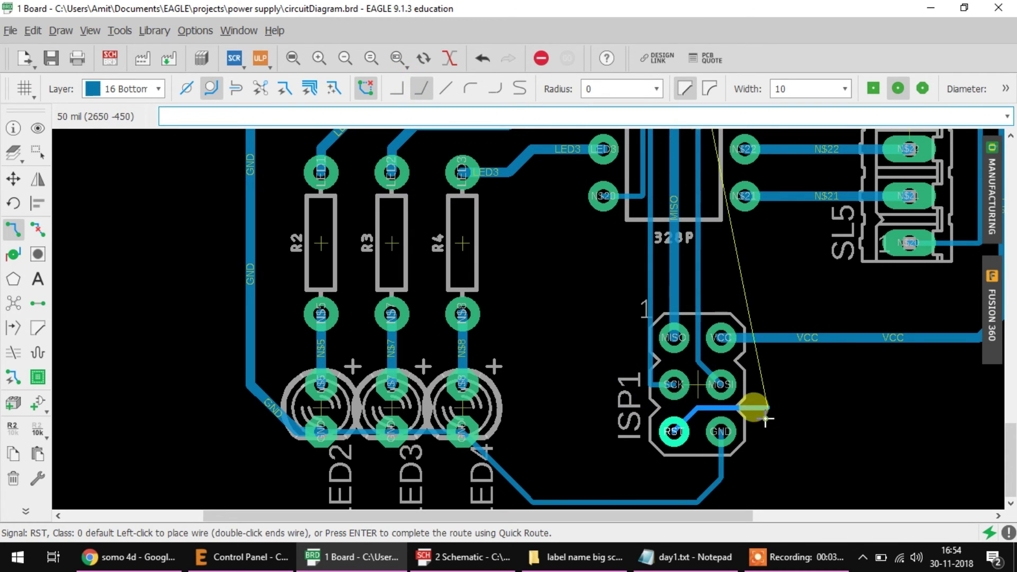
scroll(773, 418, "down", 5)
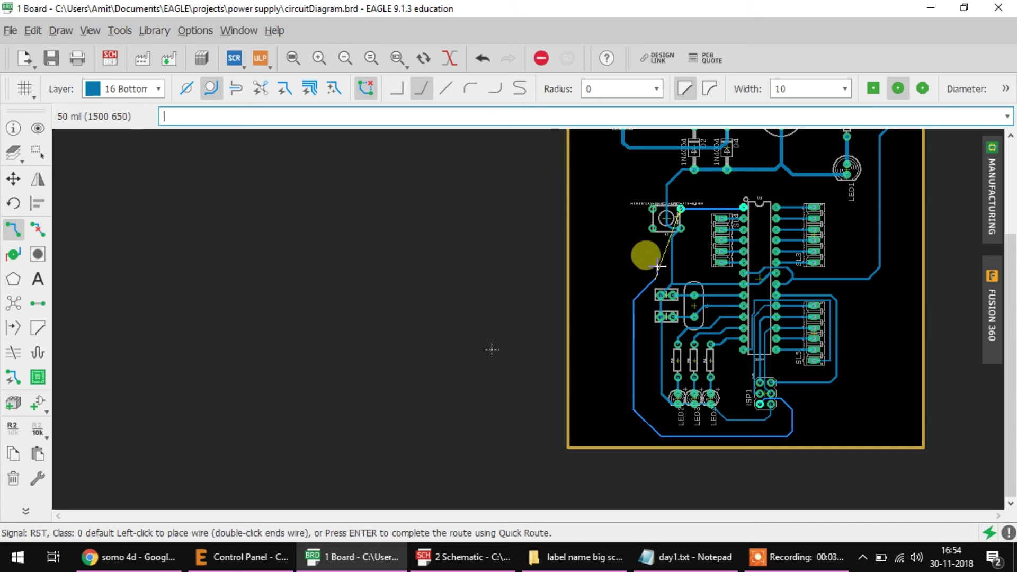
scroll(658, 212, "up", 3)
scroll(660, 211, "up", 1)
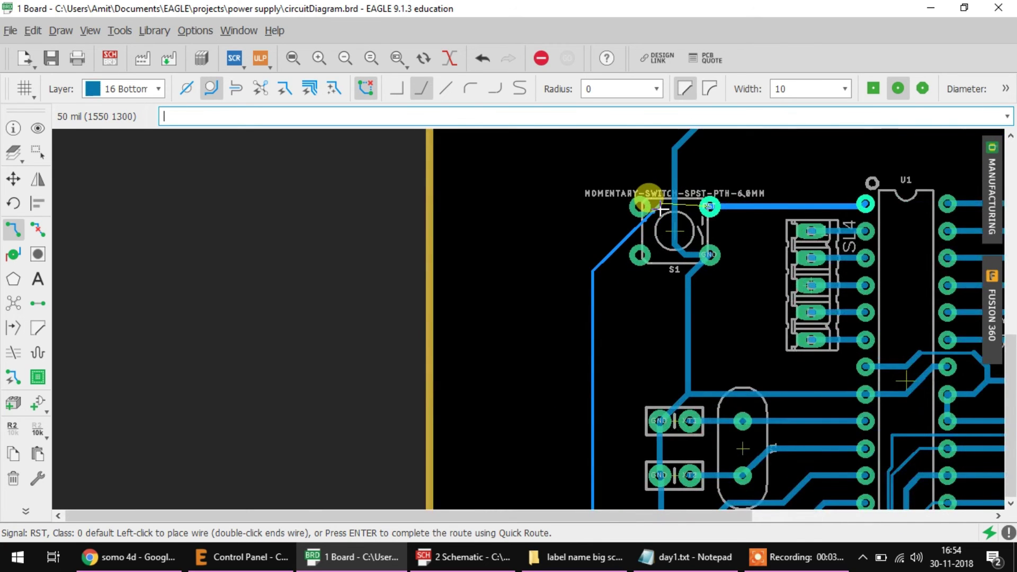
scroll(648, 212, "up", 1)
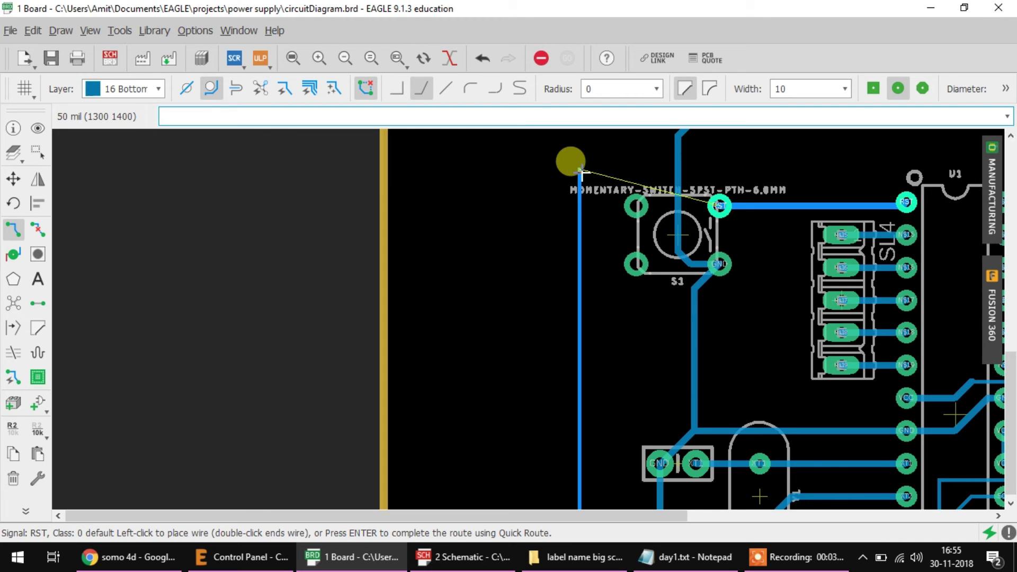
left_click(118, 90)
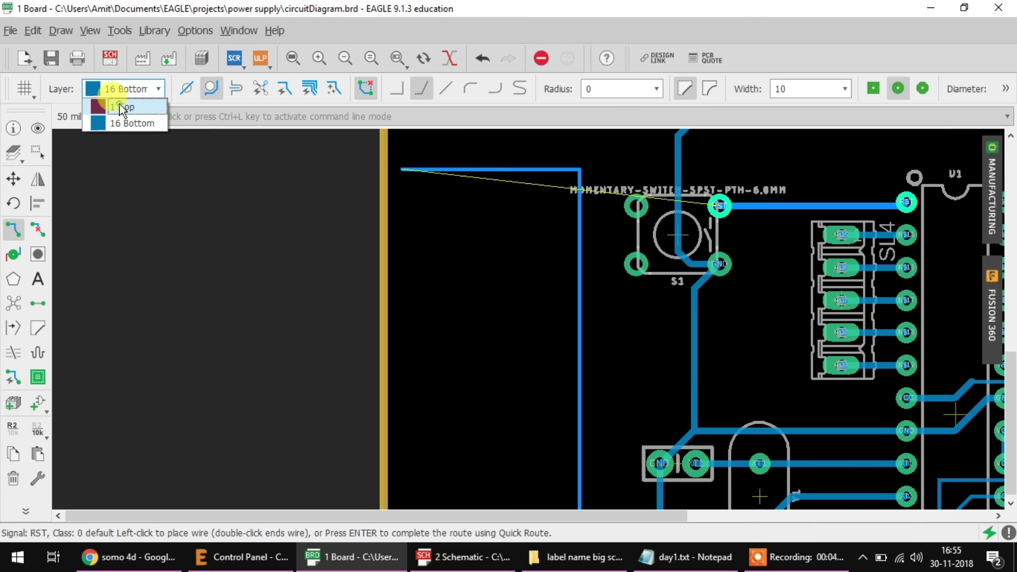
Step: Jumper across above S1 on top copper between two vias, ending on S1's RST pad
left_click(120, 103)
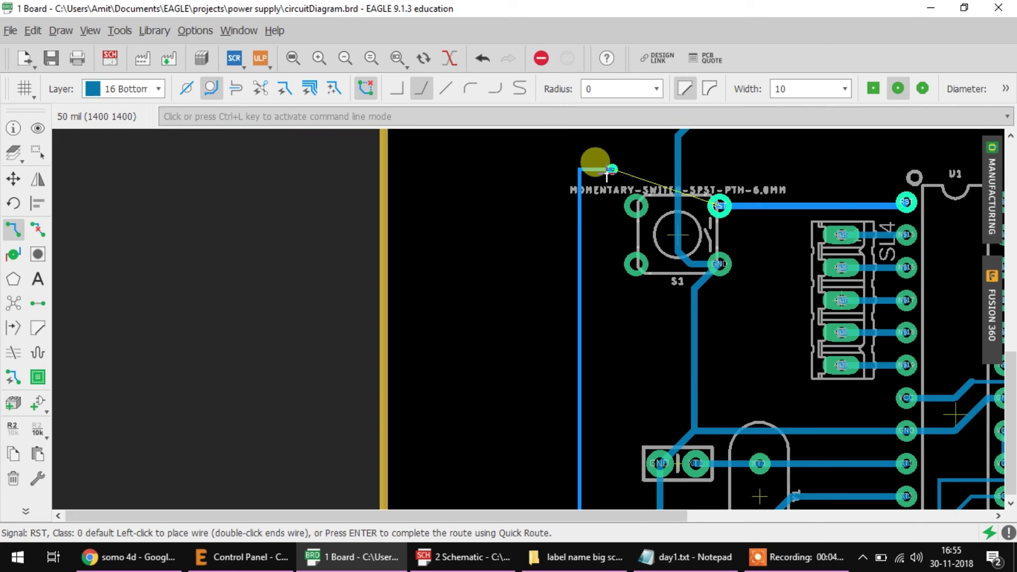
middle_click(583, 170)
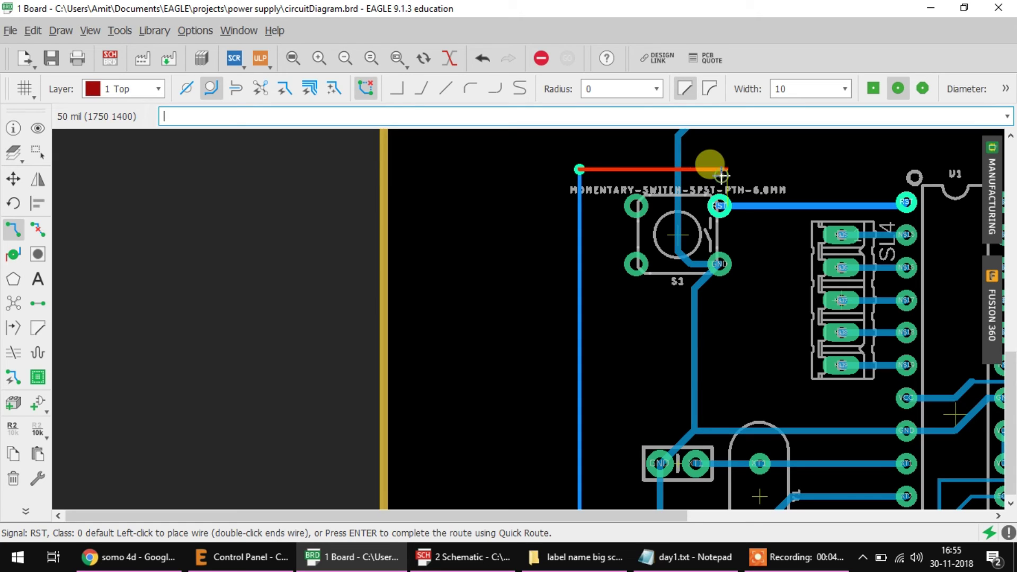
left_click(129, 88)
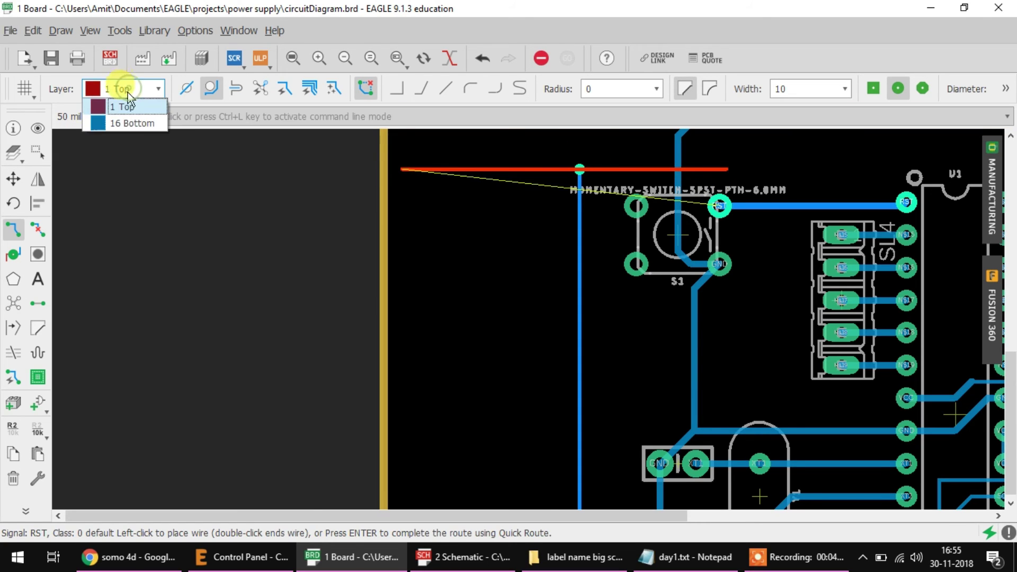
right_click(124, 122)
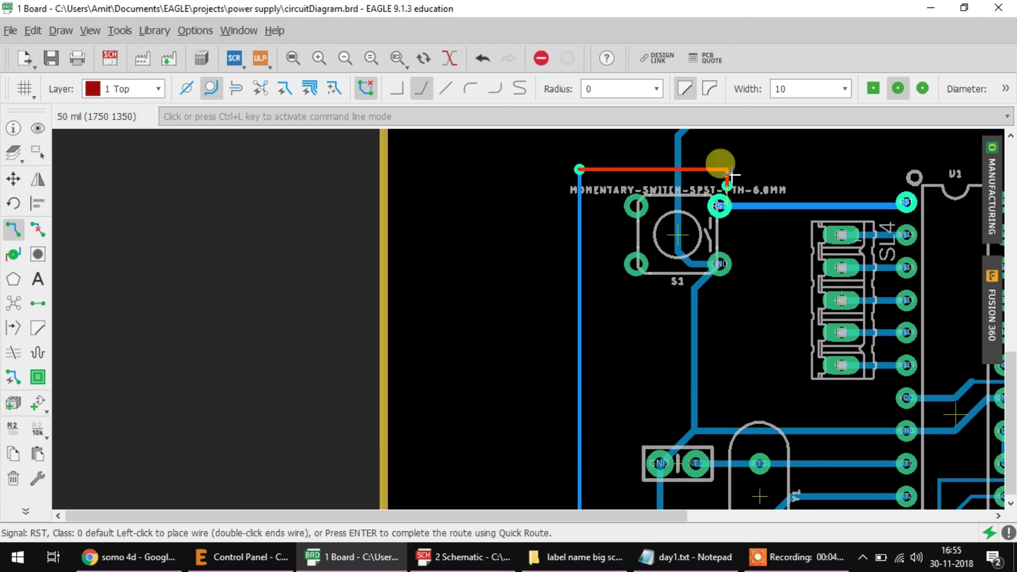
middle_click(733, 175)
left_click(719, 206)
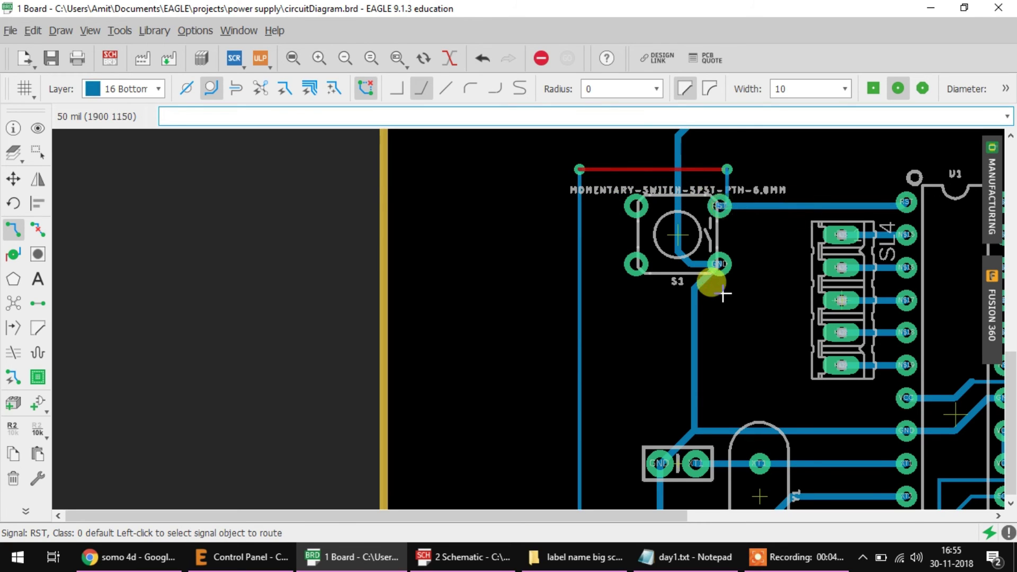
scroll(663, 164, "up", 5)
scroll(693, 169, "up", 2)
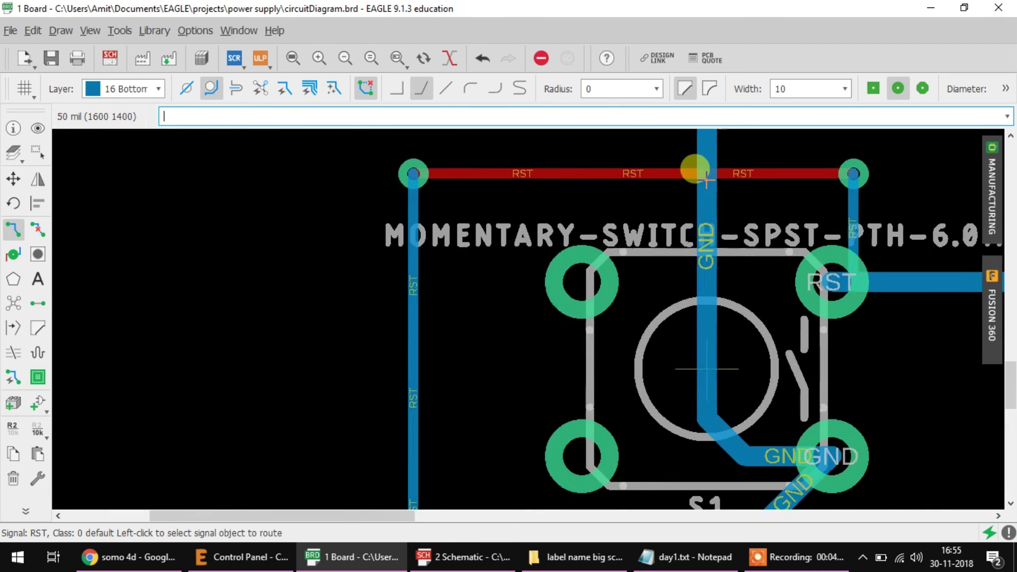
scroll(753, 171, "down", 7)
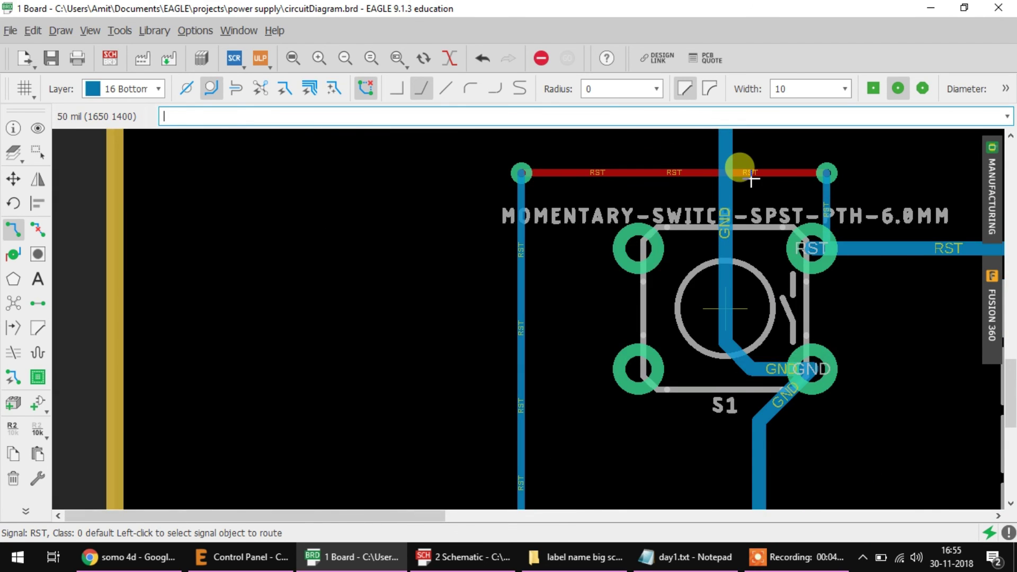
scroll(618, 295, "down", 3)
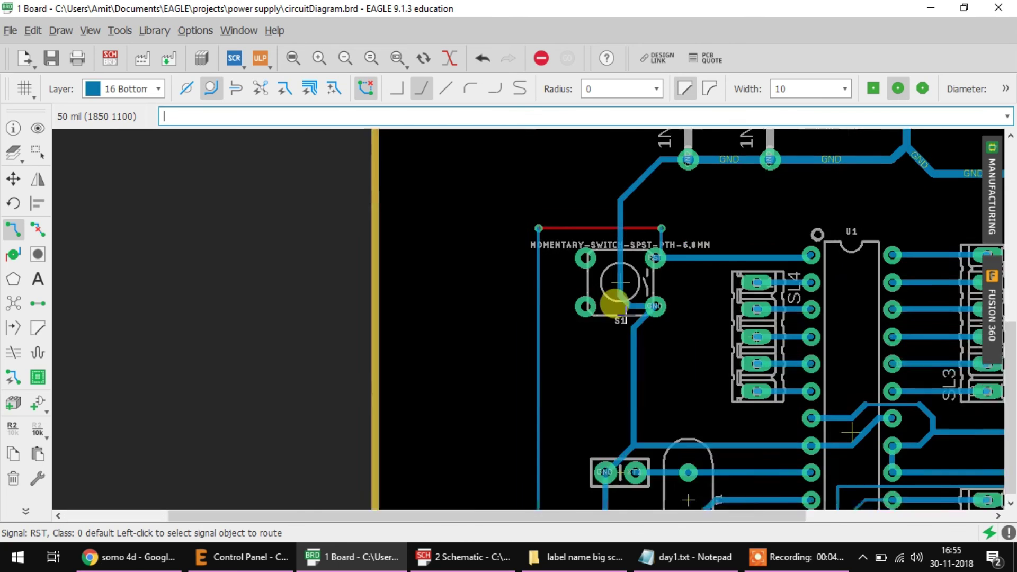
scroll(693, 357, "down", 2)
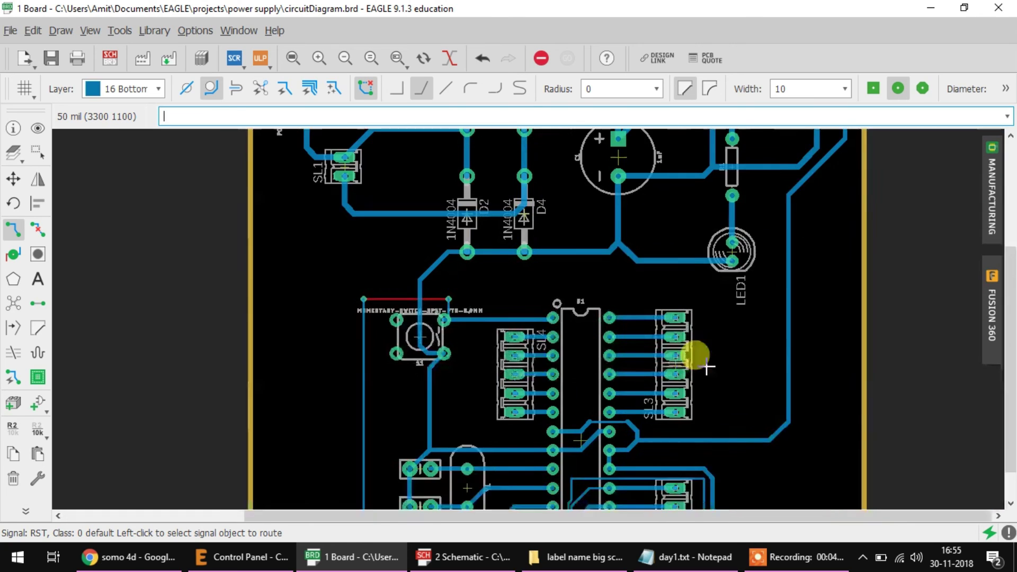
scroll(677, 364, "up", 2)
scroll(506, 259, "down", 3)
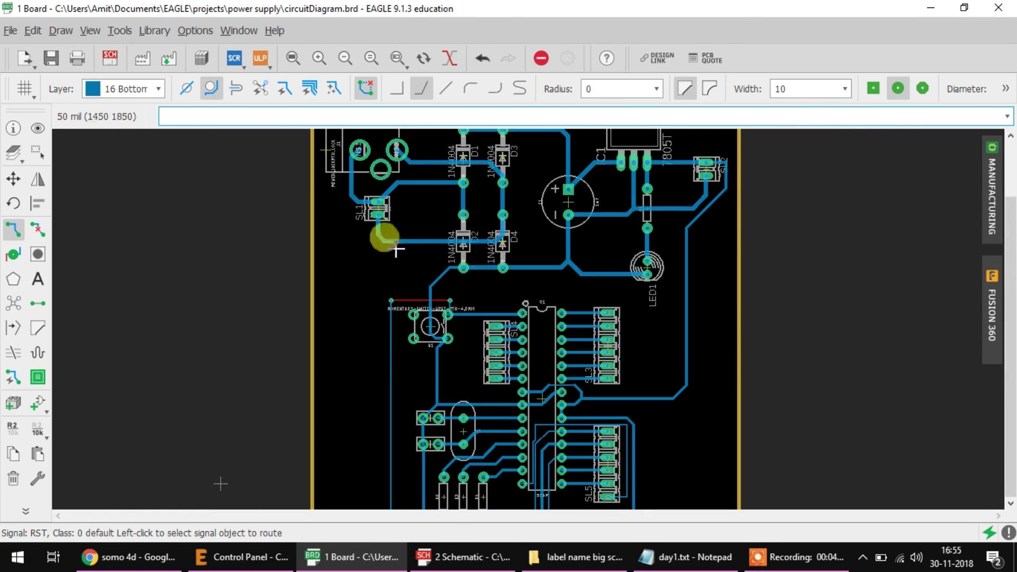
scroll(398, 311, "up", 4)
scroll(423, 352, "up", 5)
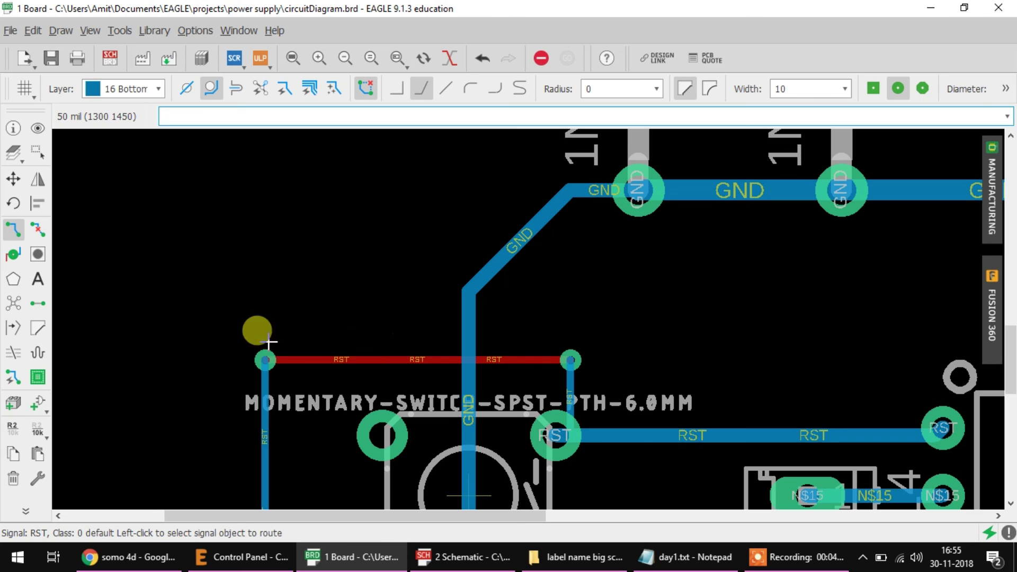
scroll(266, 360, "up", 3)
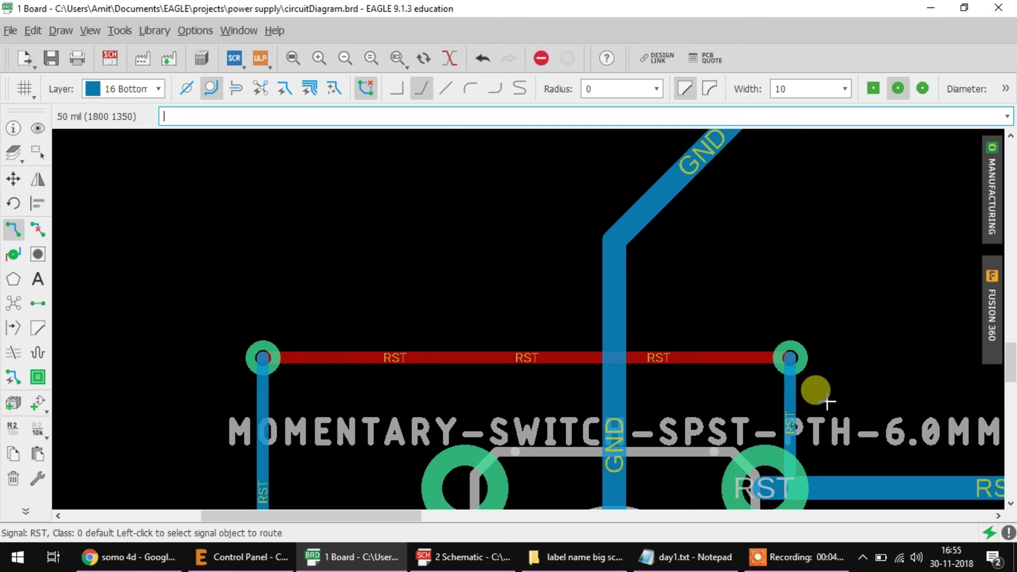
scroll(827, 395, "down", 4)
scroll(896, 376, "down", 5)
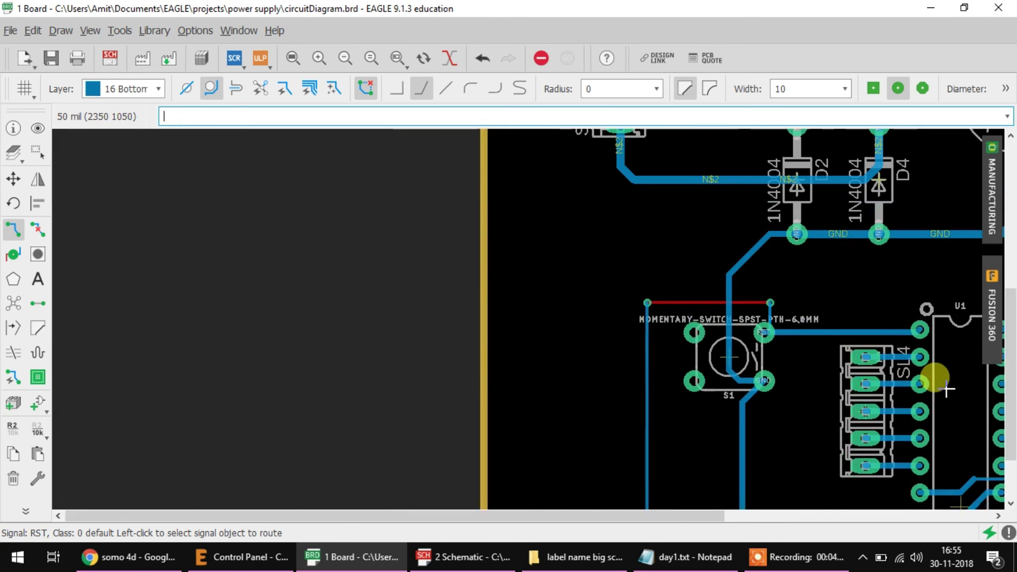
scroll(704, 363, "down", 2)
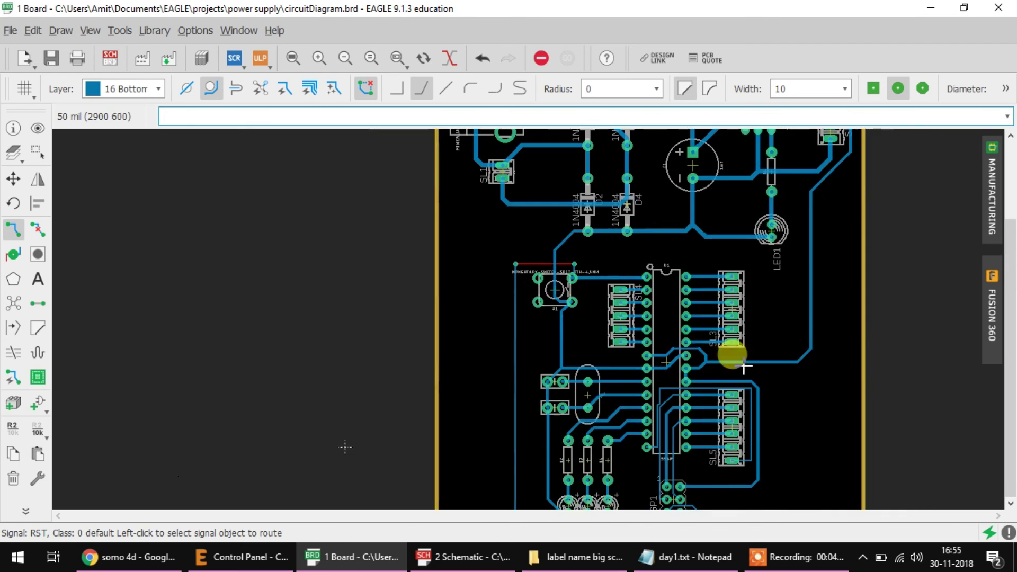